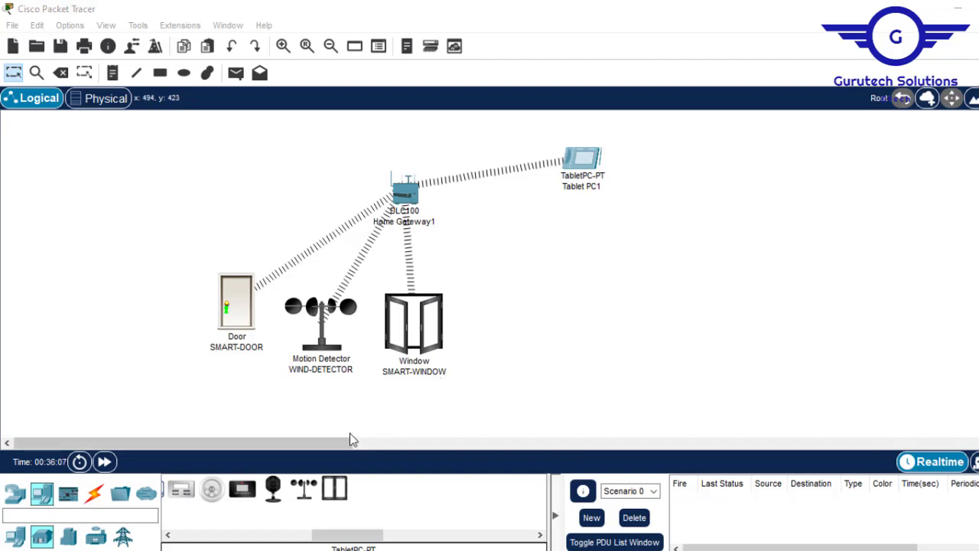
Clear the existing smart-home topology, including the gateway, tablet, door, wind detector and window, from the workspace
{"action": "left_click", "coordinate": [320, 325], "text": "alt"}
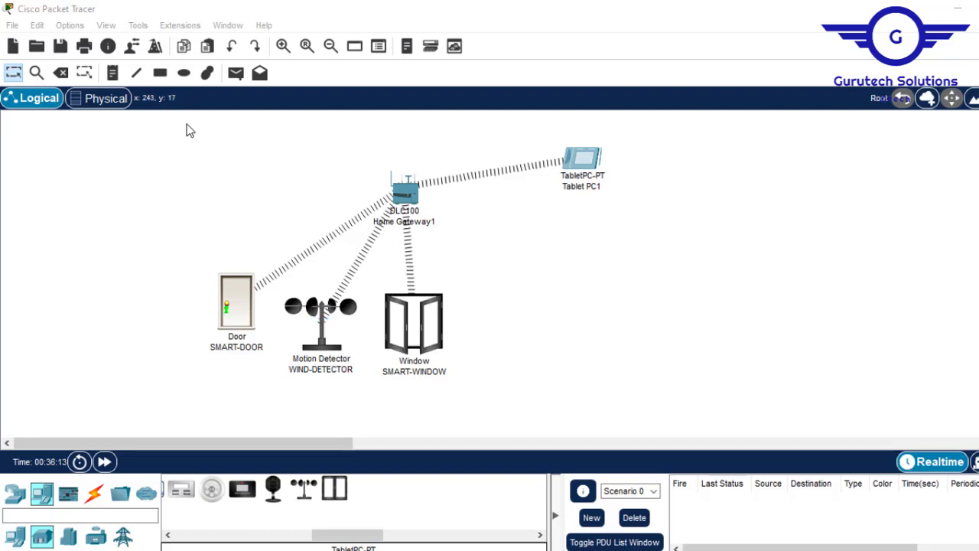
{"action": "left_click_drag", "start_coordinate": [180, 121], "coordinate": [644, 392]}
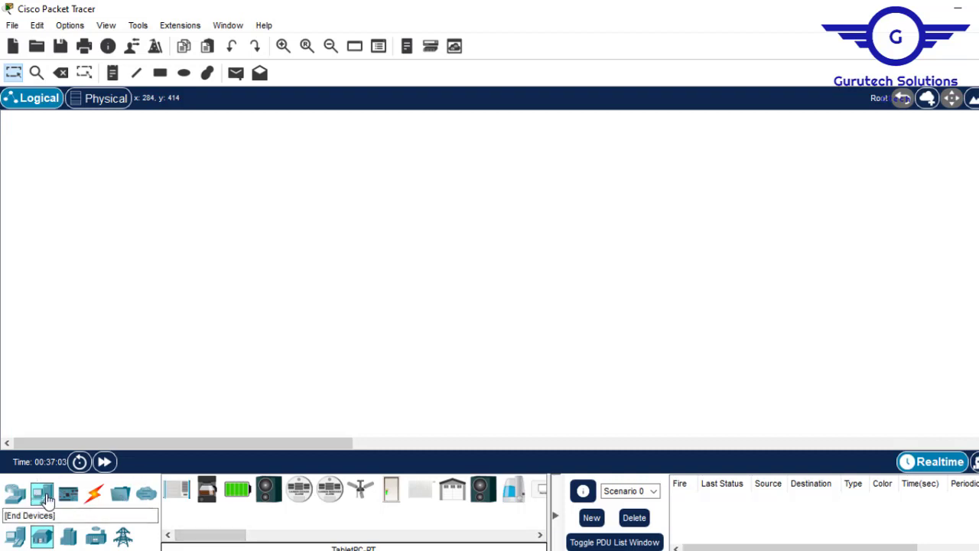
Place a DLC100 Home Gateway in the upper middle of the empty workspace
{"action": "left_click", "coordinate": [42, 496]}
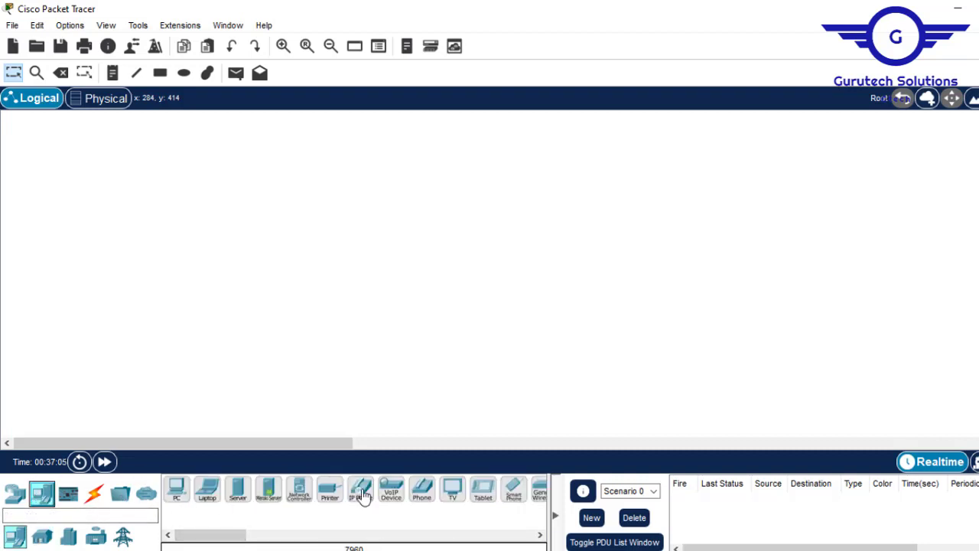
{"action": "left_click_drag", "start_coordinate": [228, 541], "coordinate": [191, 533]}
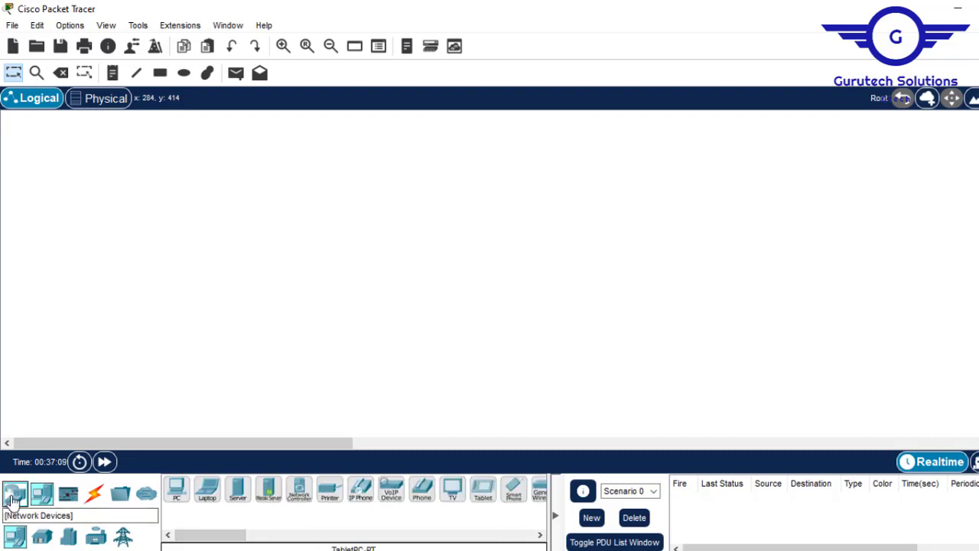
{"action": "left_click", "coordinate": [15, 493]}
{"action": "left_click", "coordinate": [94, 540]}
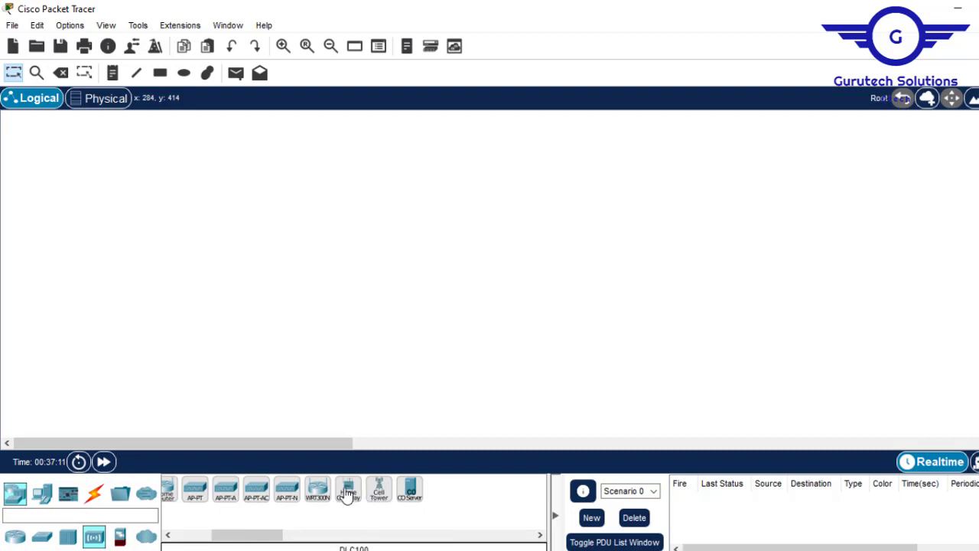
{"action": "left_click", "coordinate": [348, 489]}
{"action": "left_click", "coordinate": [385, 173]}
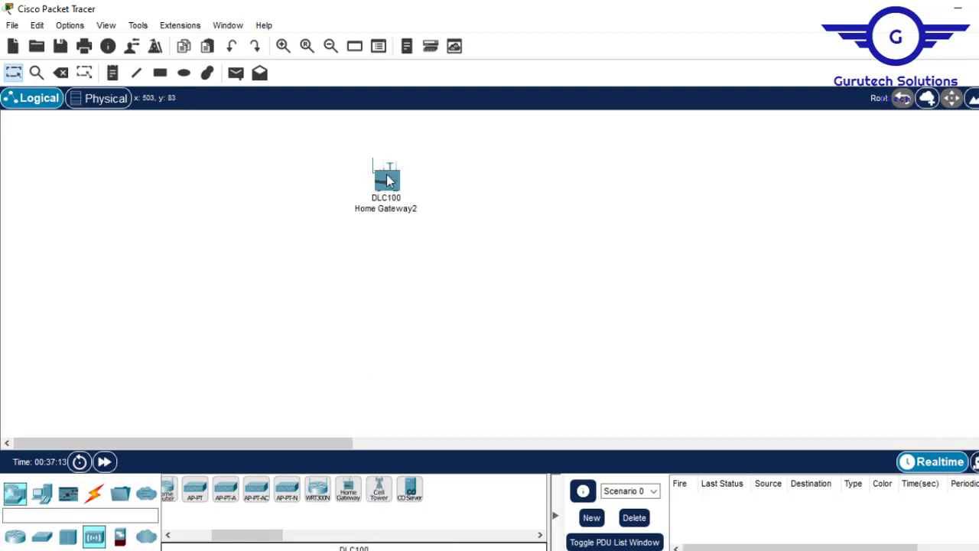
Add a Light and a Ceiling Fan from the home devices below the gateway
{"action": "left_click", "coordinate": [42, 494]}
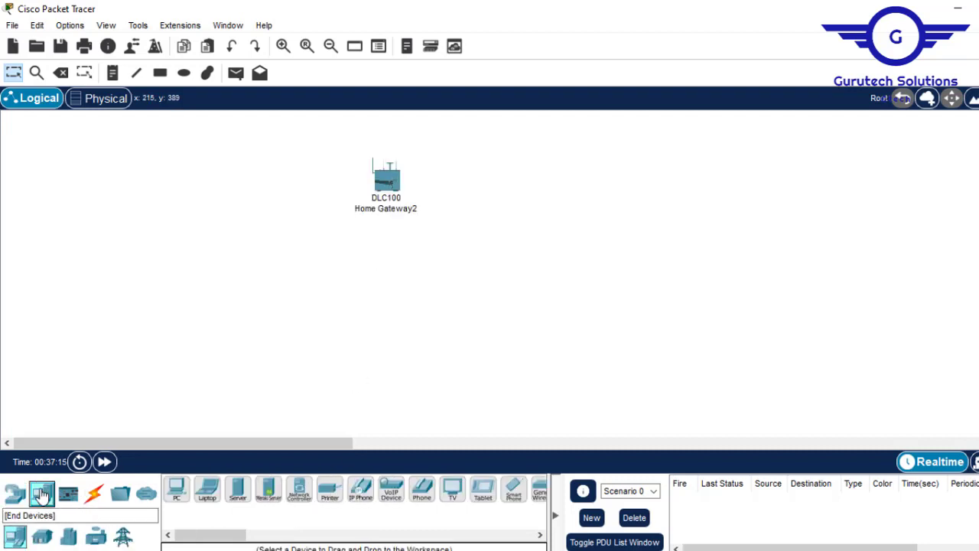
{"action": "left_click", "coordinate": [42, 535]}
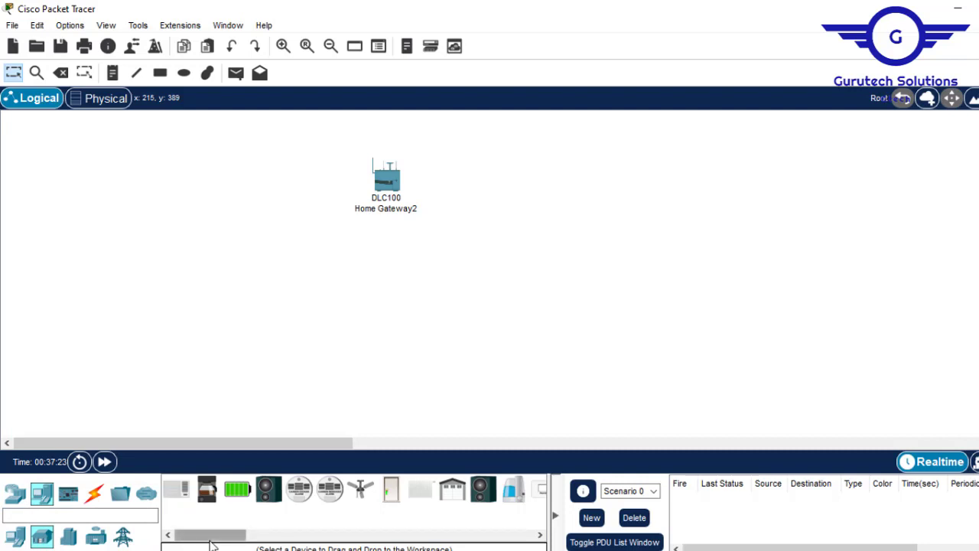
{"action": "left_click_drag", "start_coordinate": [203, 543], "coordinate": [256, 516]}
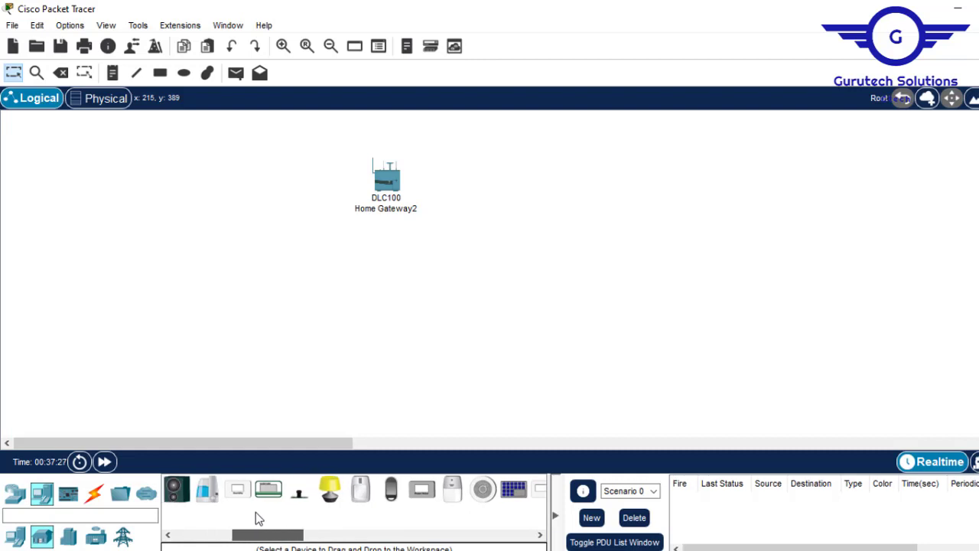
{"action": "left_click", "coordinate": [330, 489]}
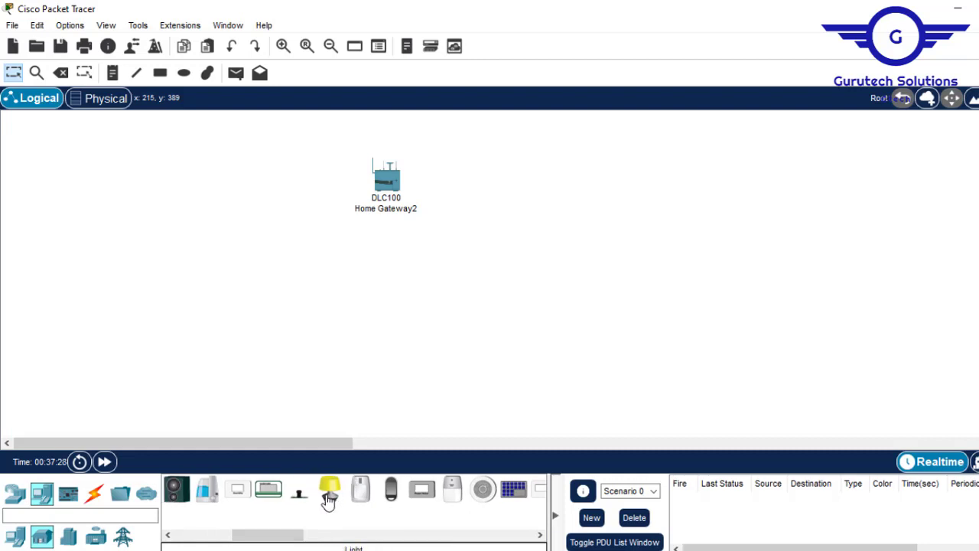
{"action": "left_click", "coordinate": [220, 308]}
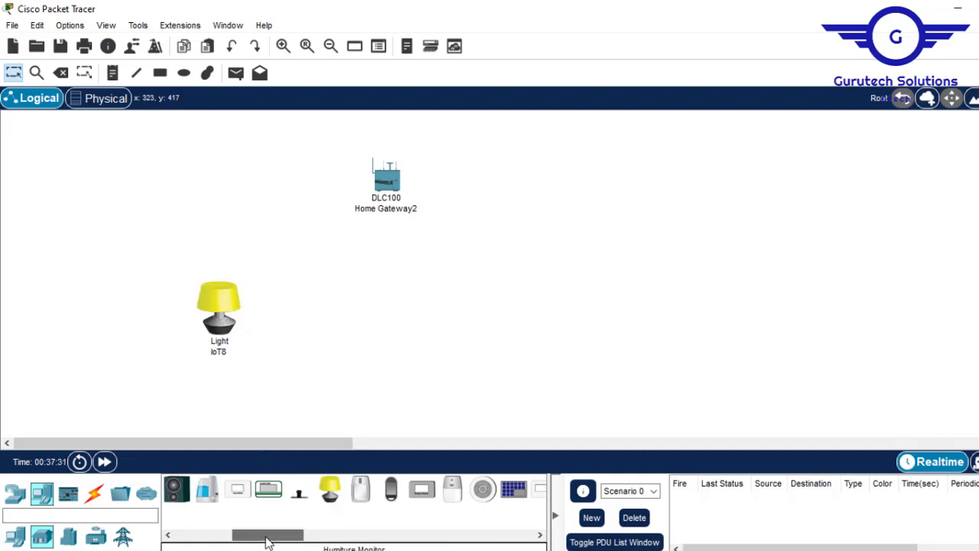
{"action": "left_click_drag", "start_coordinate": [267, 541], "coordinate": [205, 542]}
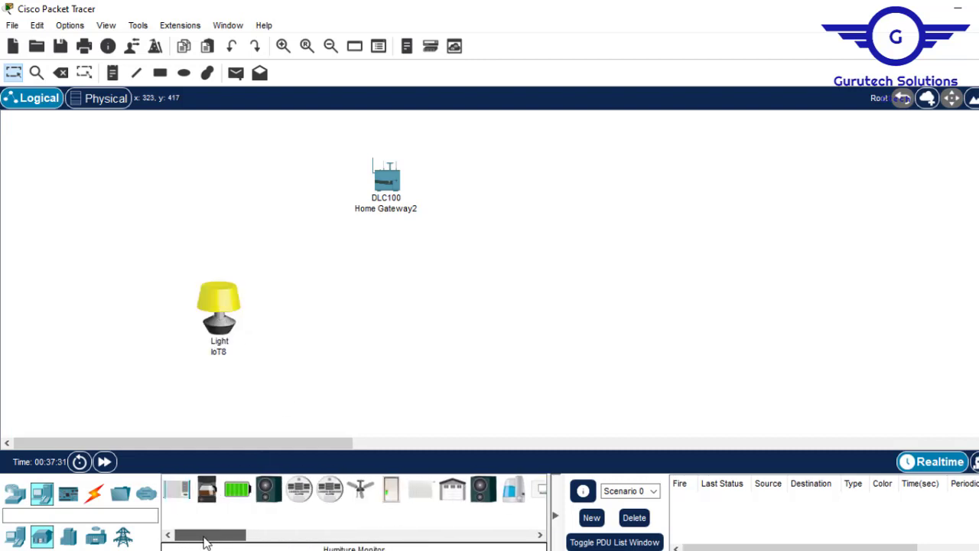
{"action": "left_click", "coordinate": [357, 494]}
{"action": "left_click", "coordinate": [309, 354]}
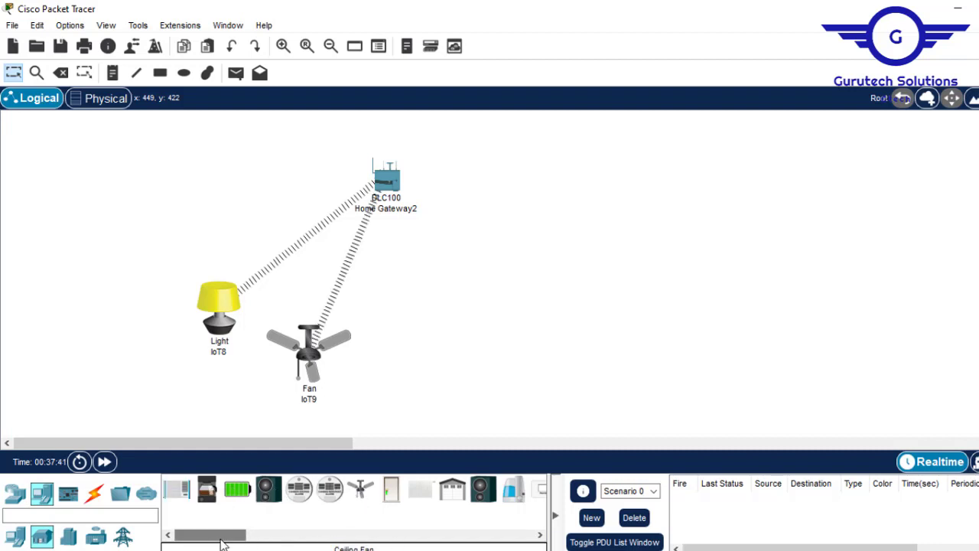
Add a Window and a Door from the home devices beside the fan, with the door between fan and window
{"action": "left_click_drag", "start_coordinate": [221, 538], "coordinate": [241, 539]}
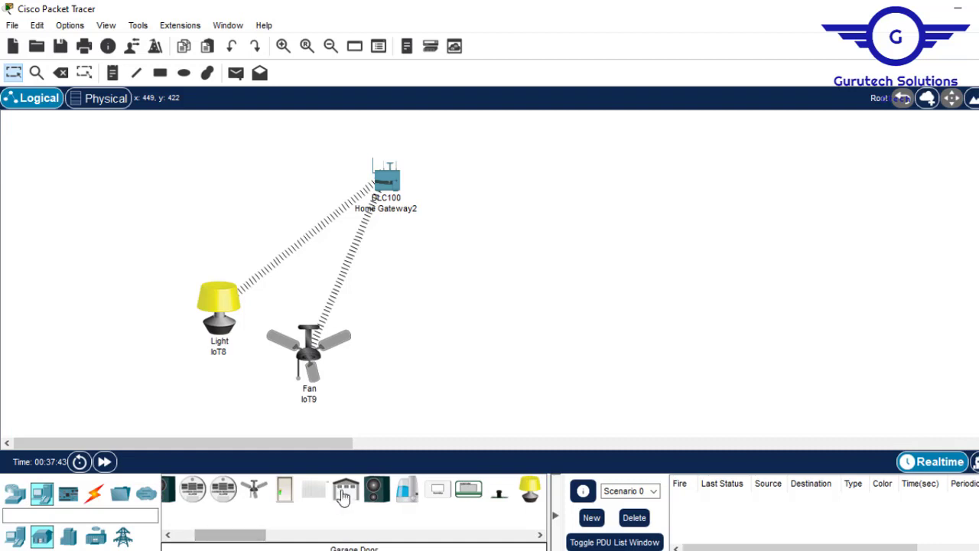
{"action": "left_click", "coordinate": [377, 492]}
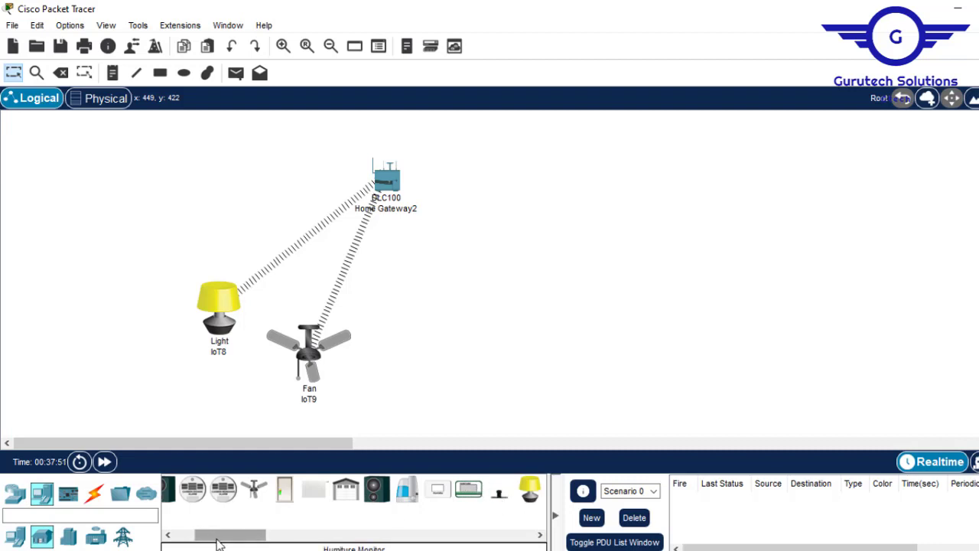
{"action": "left_click_drag", "start_coordinate": [218, 539], "coordinate": [244, 544]}
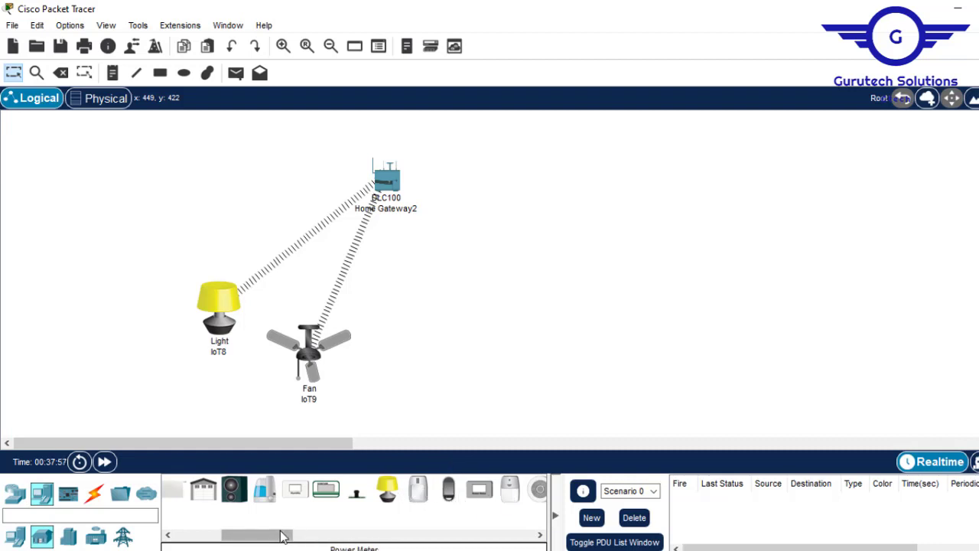
{"action": "left_click_drag", "start_coordinate": [281, 536], "coordinate": [321, 540]}
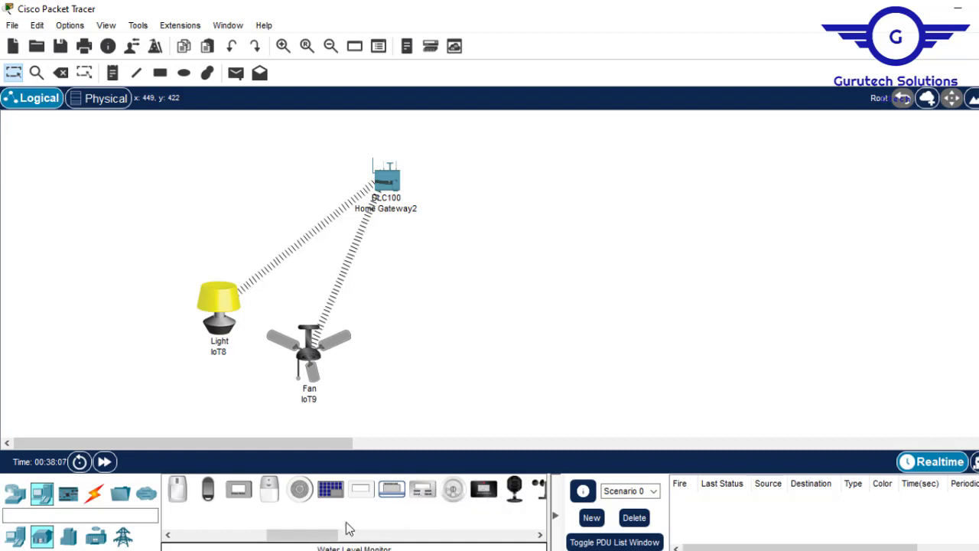
{"action": "left_click_drag", "start_coordinate": [327, 536], "coordinate": [359, 537]}
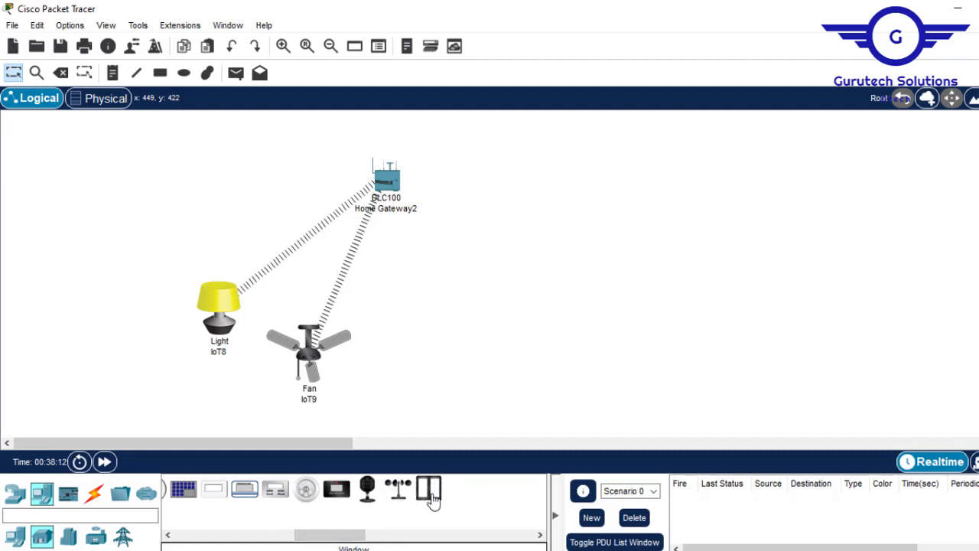
{"action": "left_click_drag", "start_coordinate": [430, 491], "coordinate": [441, 373]}
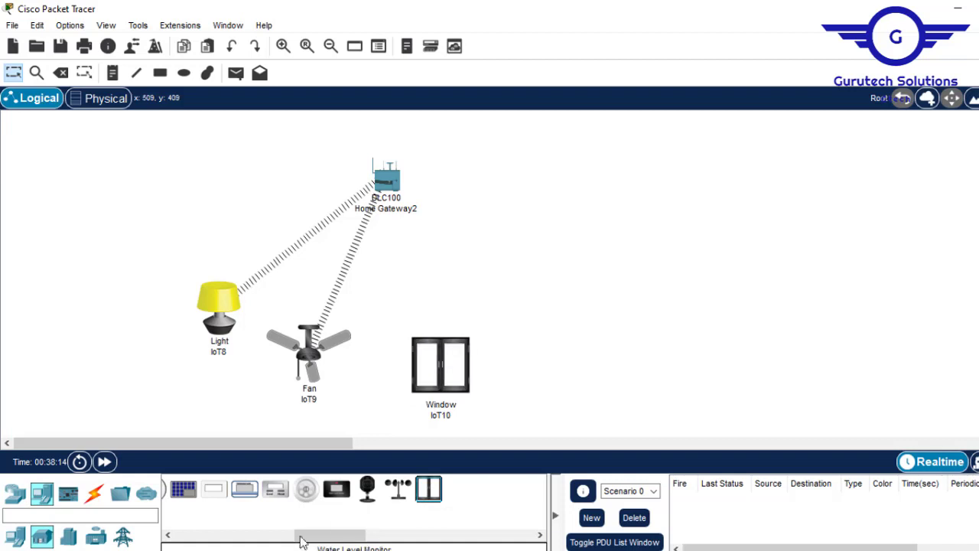
{"action": "left_click_drag", "start_coordinate": [336, 534], "coordinate": [210, 534]}
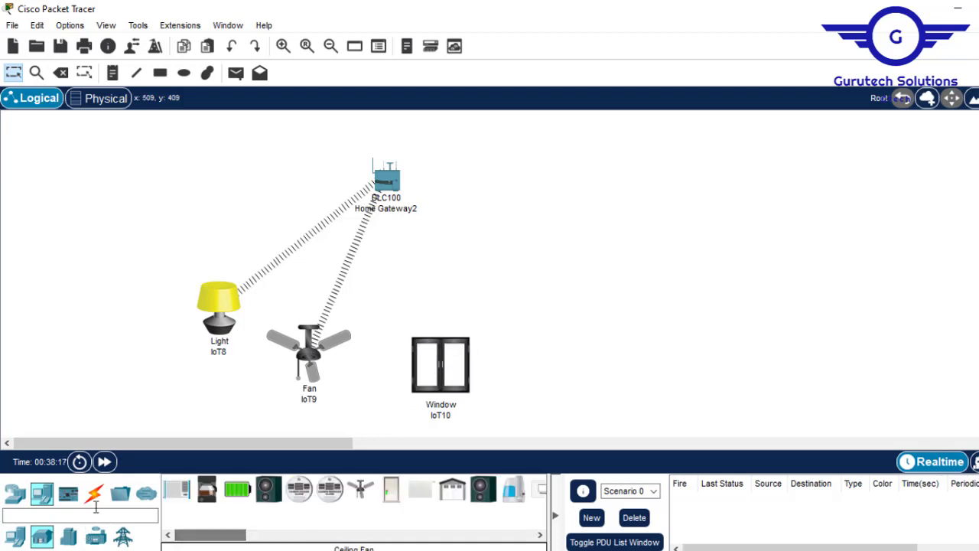
{"action": "left_click", "coordinate": [391, 491]}
{"action": "left_click", "coordinate": [365, 369]}
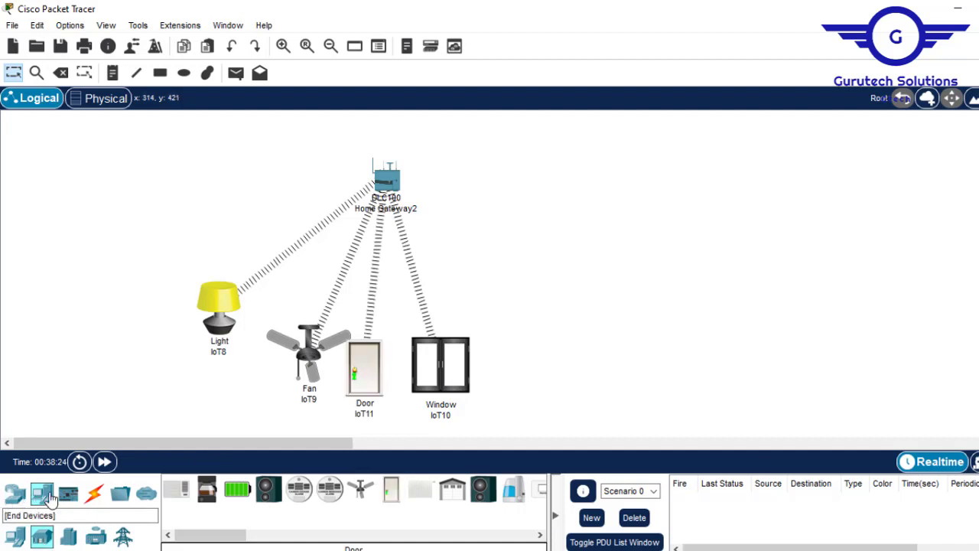
Add a Tablet end device and position it to the upper right of the home gateway
{"action": "left_click", "coordinate": [45, 493]}
{"action": "left_click", "coordinate": [483, 489]}
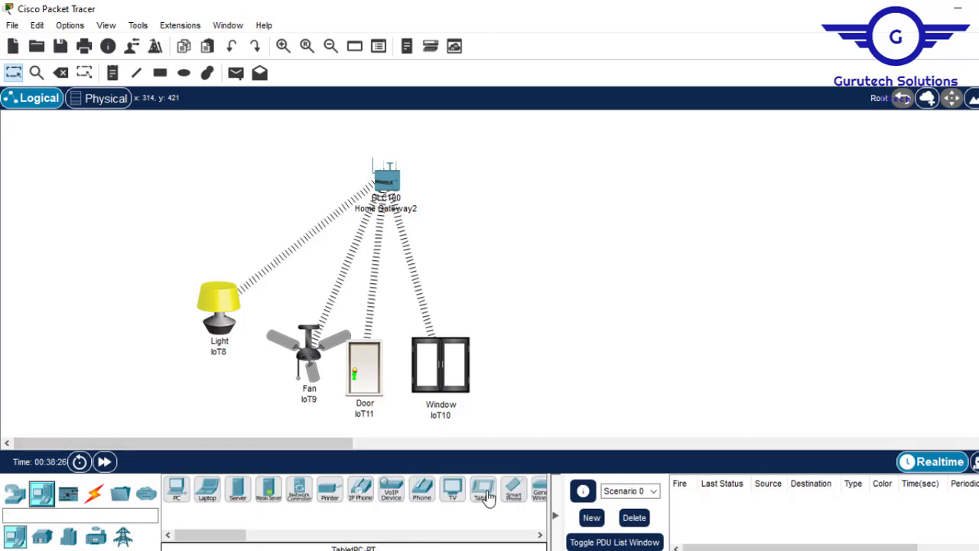
{"action": "left_click", "coordinate": [503, 148]}
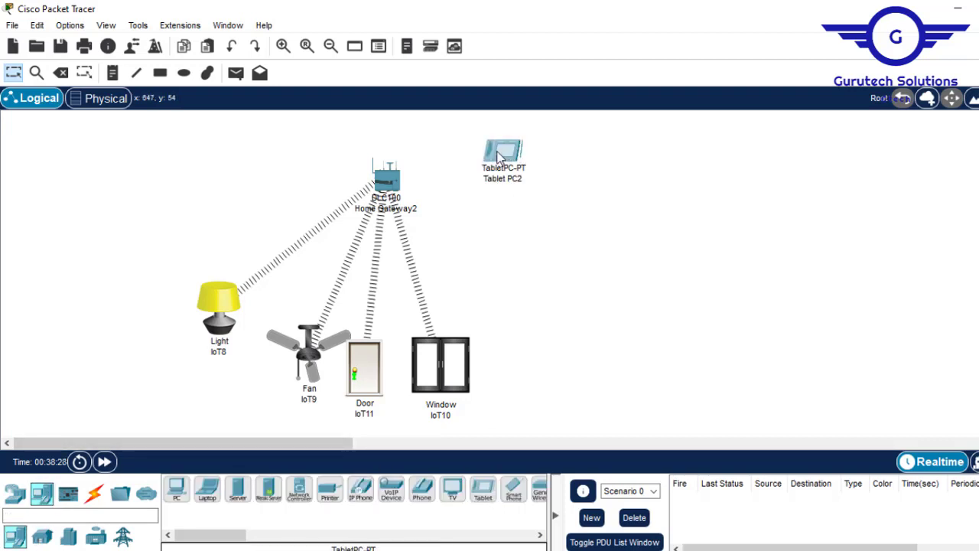
{"action": "left_click_drag", "start_coordinate": [501, 152], "coordinate": [579, 145]}
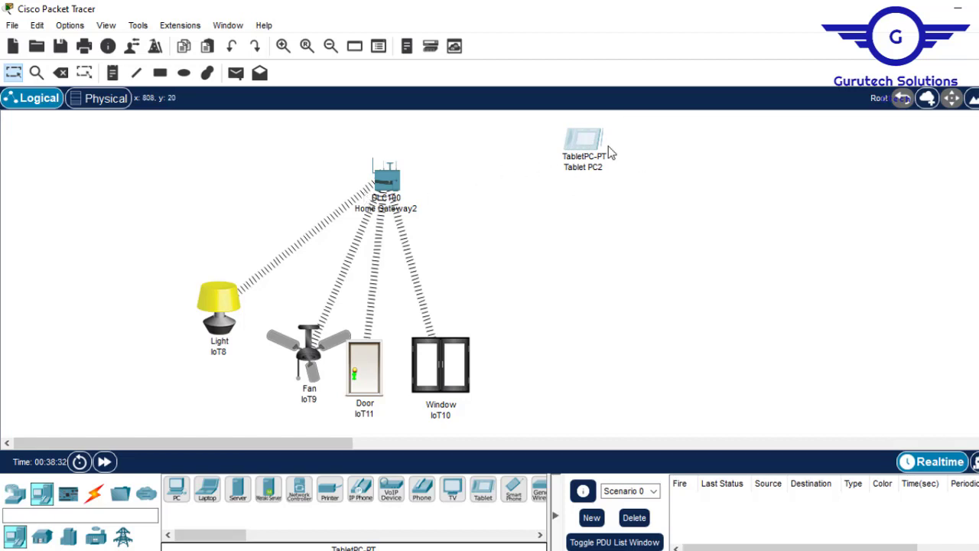
Copy the SSID from the home gateway's wireless settings and close its configuration window
{"action": "left_click", "coordinate": [386, 191]}
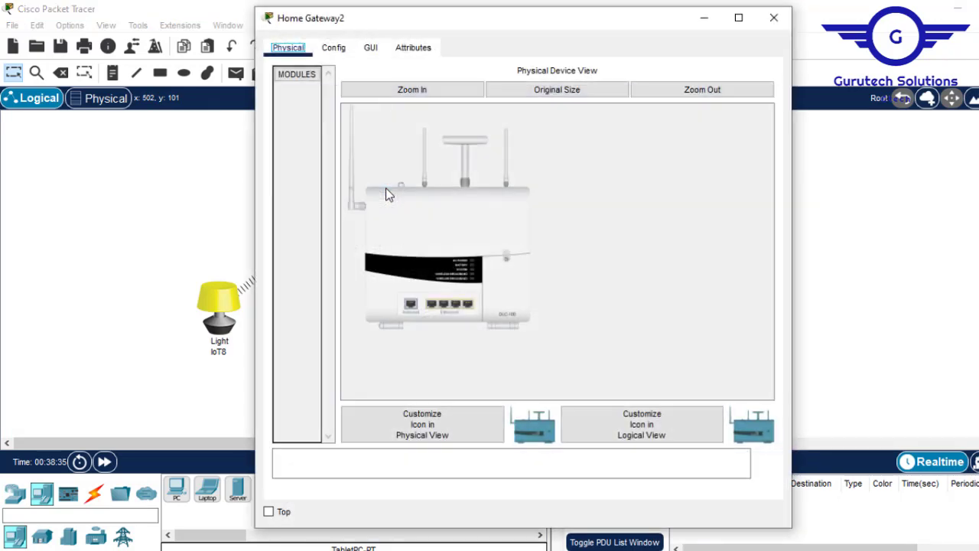
{"action": "left_click", "coordinate": [344, 49]}
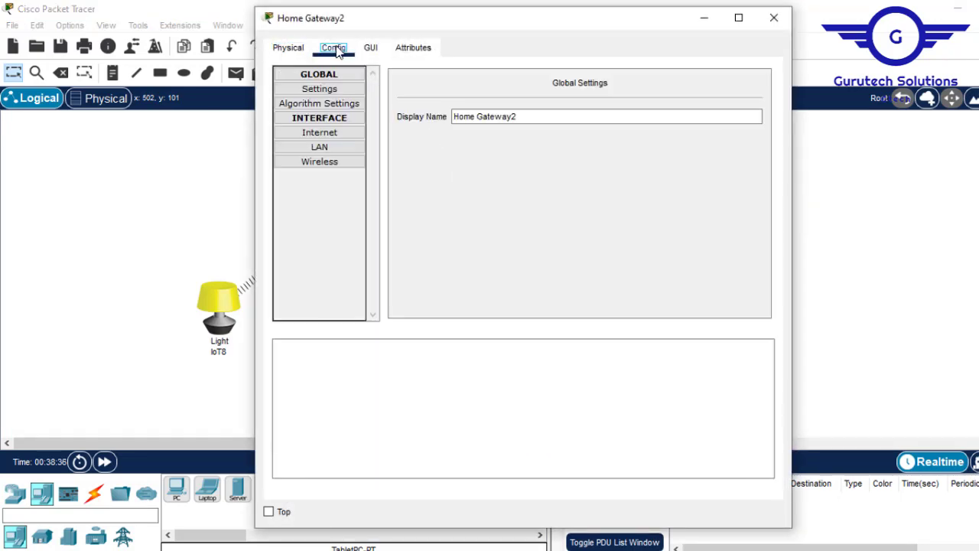
{"action": "left_click", "coordinate": [320, 162]}
{"action": "left_click", "coordinate": [651, 97]}
{"action": "left_click_drag", "start_coordinate": [651, 97], "coordinate": [500, 93]}
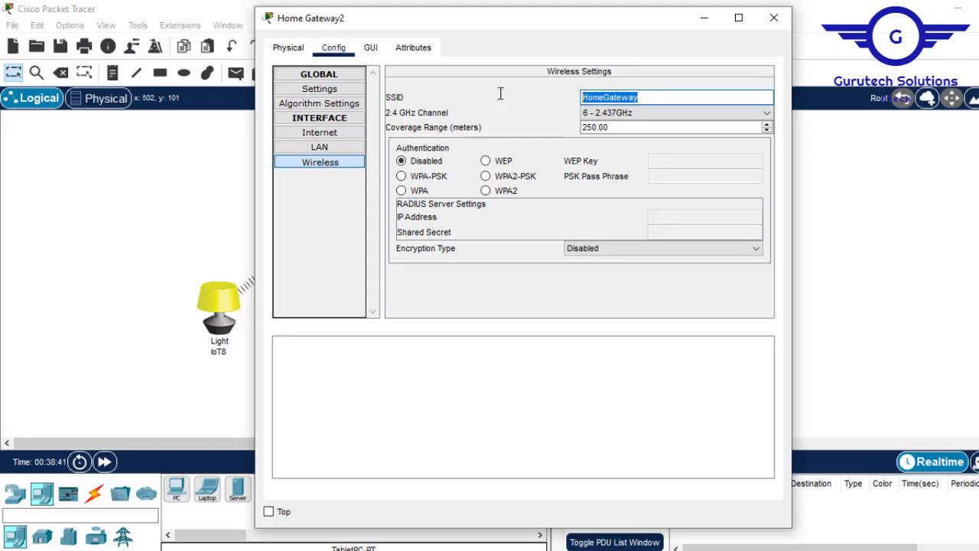
{"action": "left_click", "coordinate": [788, 20]}
Set the SSID of the tablet's Wireless0 interface to HomeGateway and close its configuration
{"action": "left_click", "coordinate": [579, 158]}
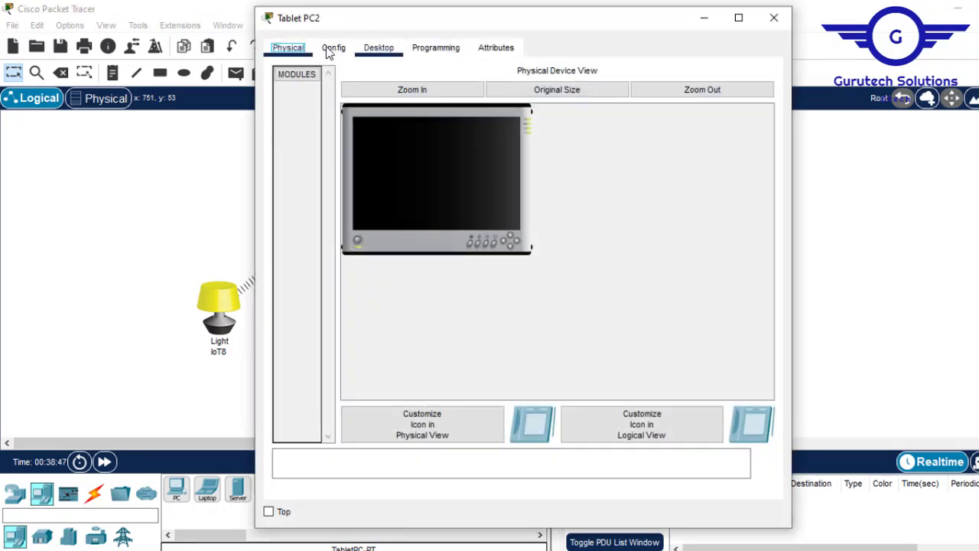
{"action": "left_click", "coordinate": [330, 48]}
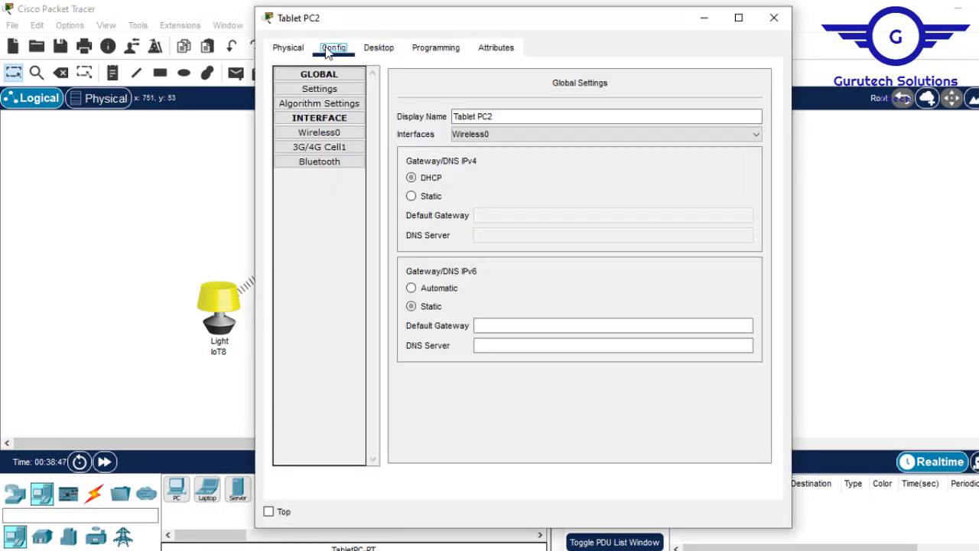
{"action": "left_click", "coordinate": [363, 134]}
{"action": "left_click_drag", "start_coordinate": [614, 143], "coordinate": [527, 140]}
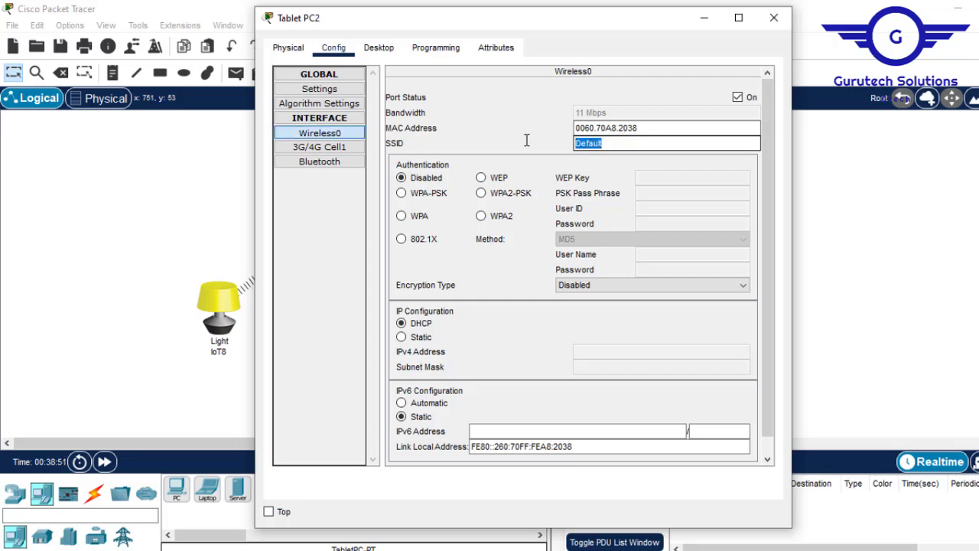
{"action": "type", "text": "HomeGateway"}
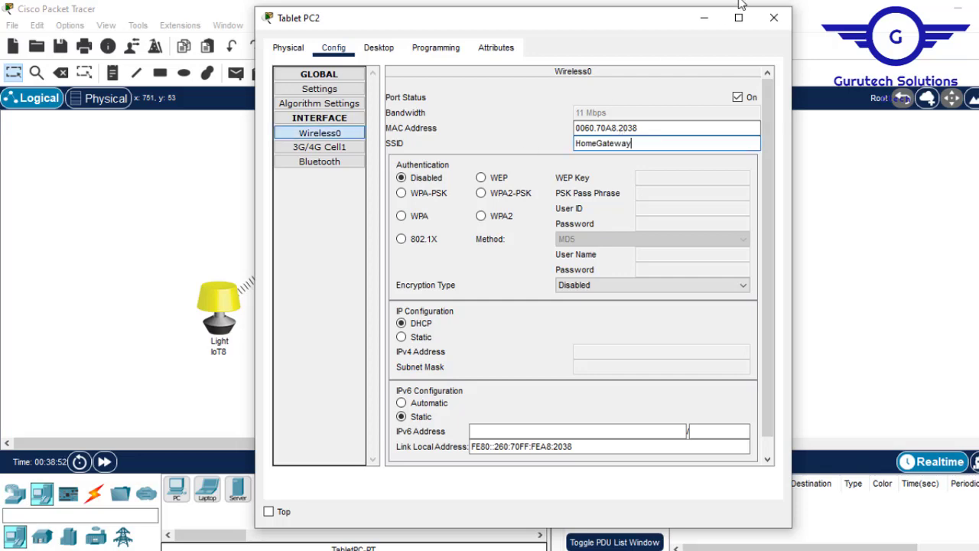
{"action": "left_click", "coordinate": [776, 18]}
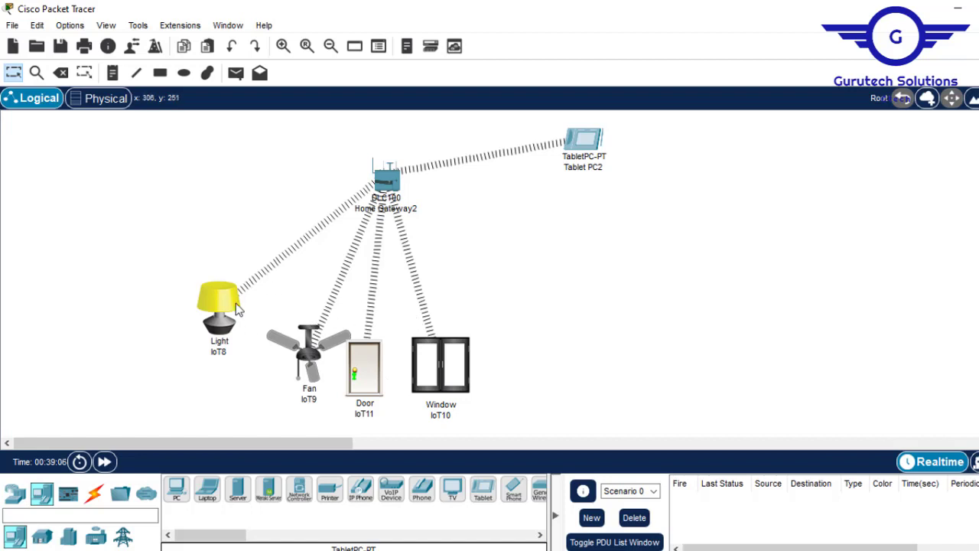
Inspect the network details of the light, door and window, including their IP addresses
{"action": "mouse_move", "coordinate": [215, 296]}
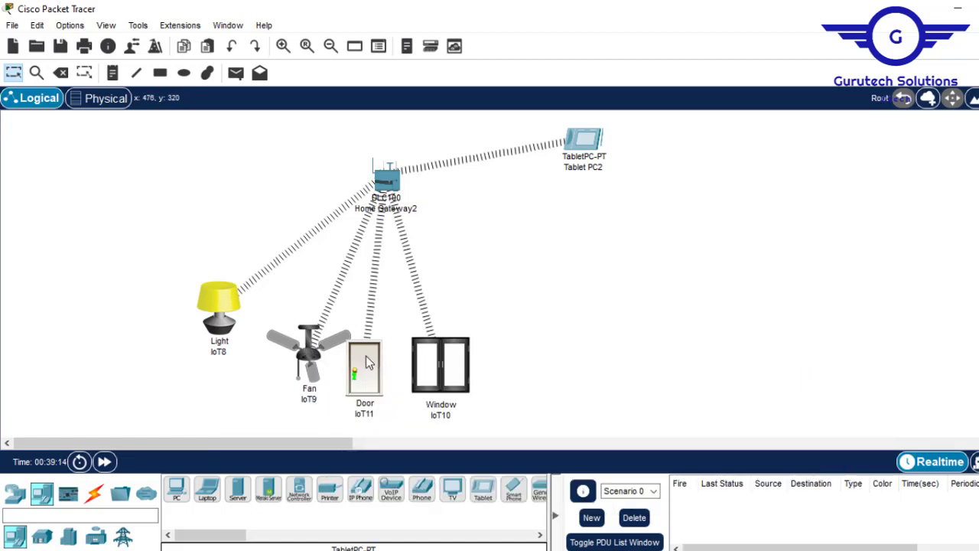
{"action": "mouse_move", "coordinate": [367, 363]}
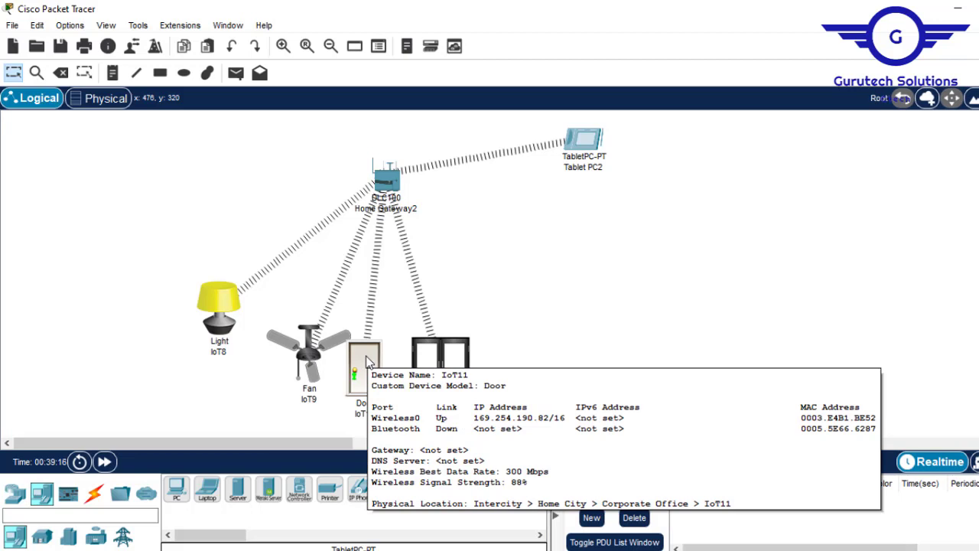
{"action": "mouse_move", "coordinate": [440, 362]}
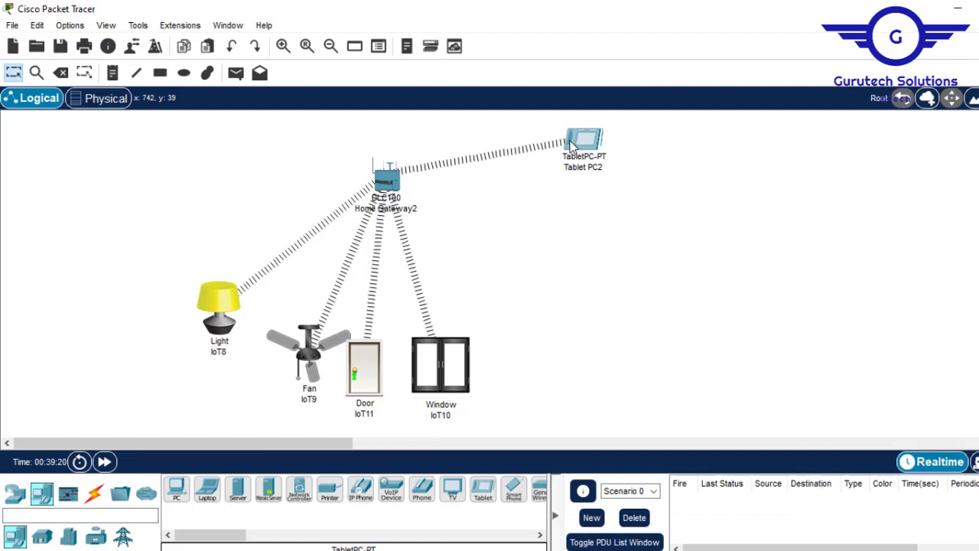
Set the light's IoT server to Home Gateway and close its configuration window
{"action": "mouse_move", "coordinate": [572, 147]}
{"action": "mouse_move", "coordinate": [366, 390]}
{"action": "left_click", "coordinate": [219, 303]}
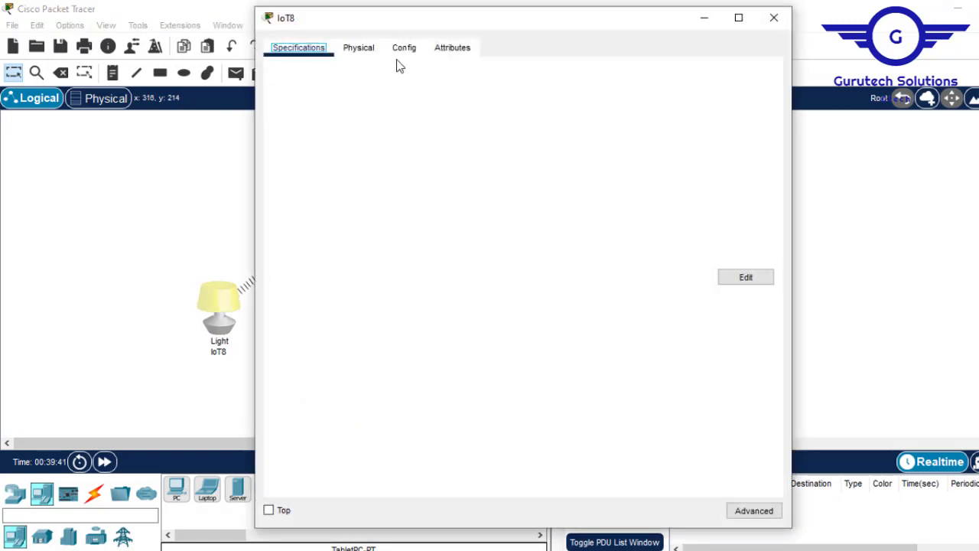
{"action": "left_click", "coordinate": [405, 50]}
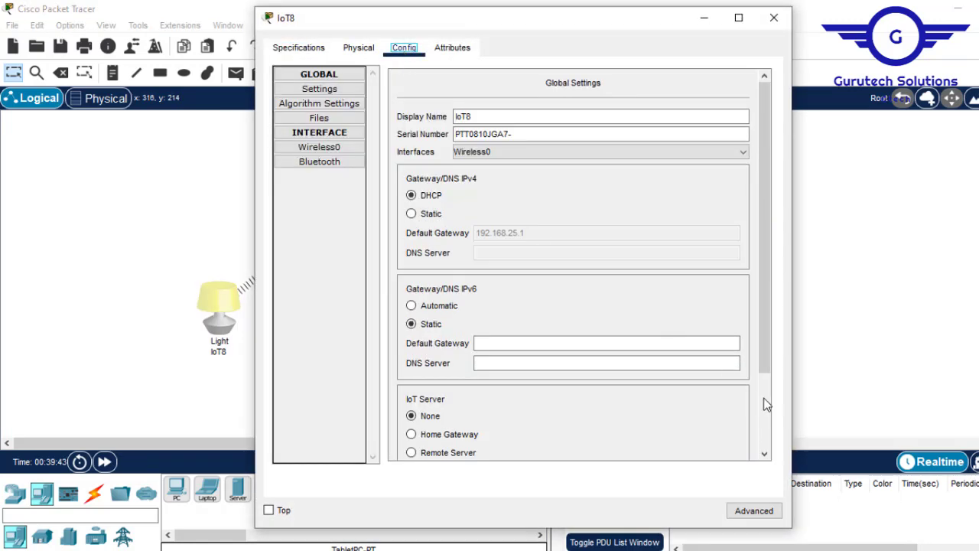
{"action": "scroll", "coordinate": [767, 403], "scroll_direction": "down", "scroll_amount": 2}
{"action": "left_click", "coordinate": [443, 341]}
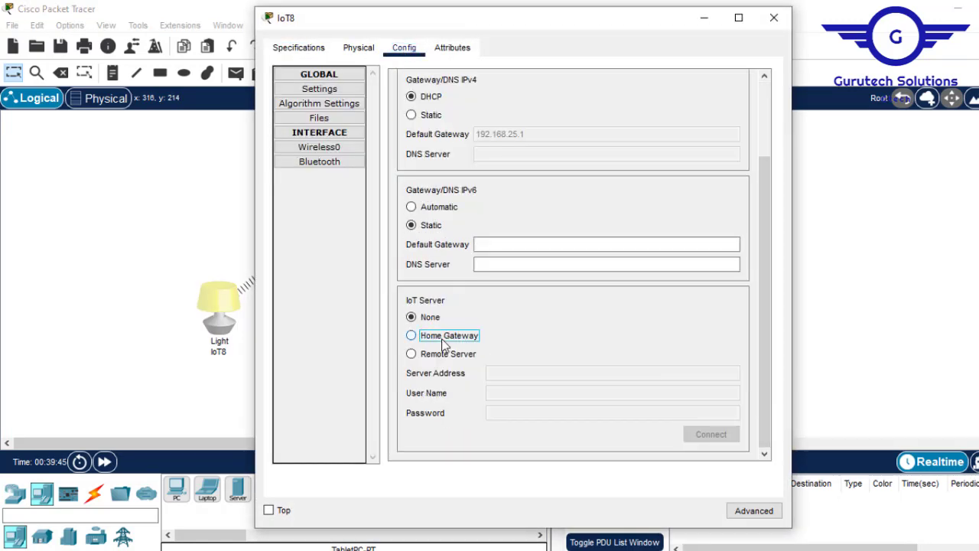
{"action": "left_click", "coordinate": [772, 19]}
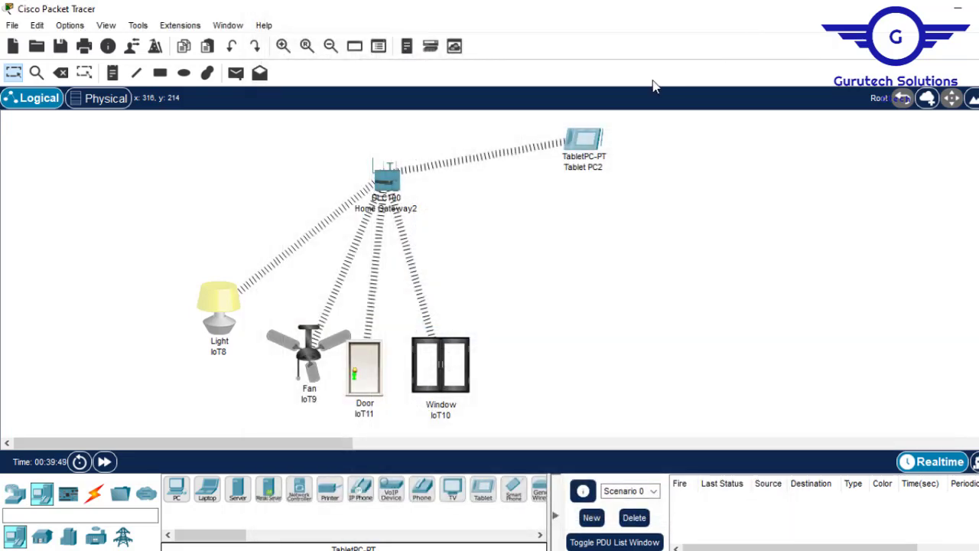
Set the fan's IoT server to Home Gateway and close its configuration window
{"action": "left_click", "coordinate": [309, 360]}
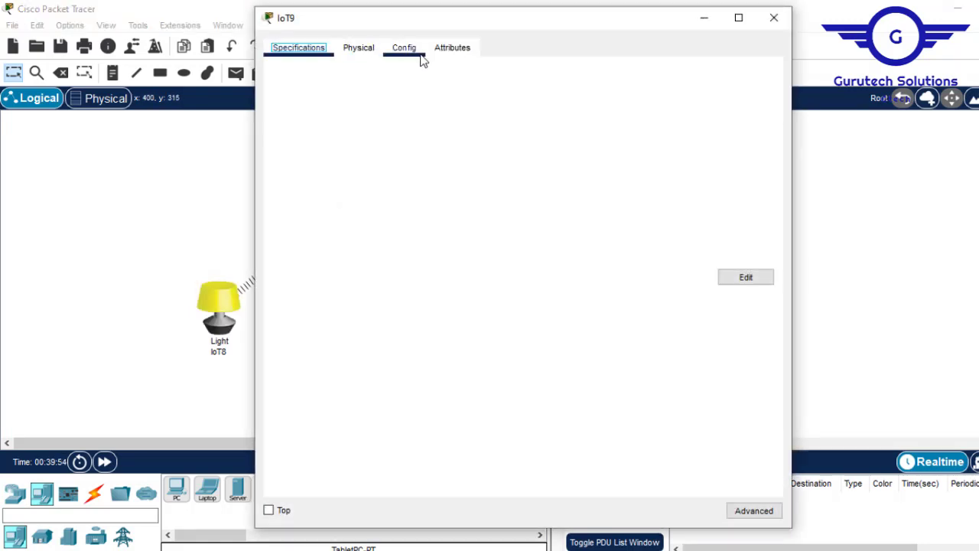
{"action": "left_click", "coordinate": [410, 54]}
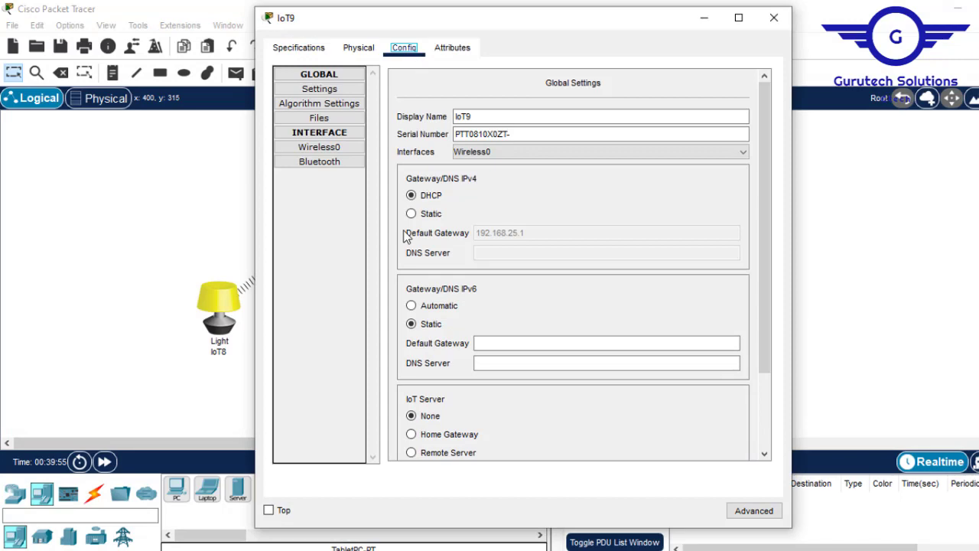
{"action": "left_click", "coordinate": [431, 436]}
{"action": "left_click", "coordinate": [774, 17]}
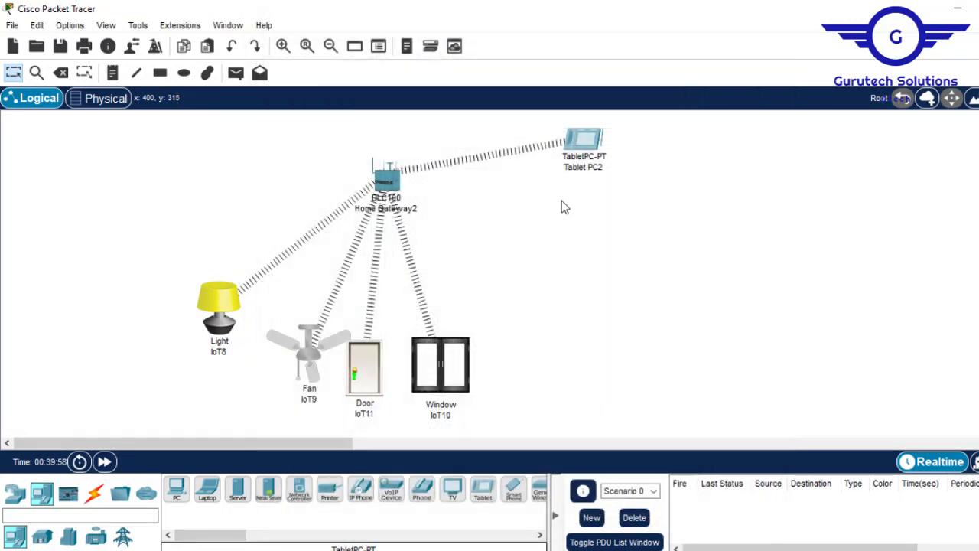
Set the door's IoT server to Home Gateway and close its configuration window
{"action": "left_click", "coordinate": [358, 360]}
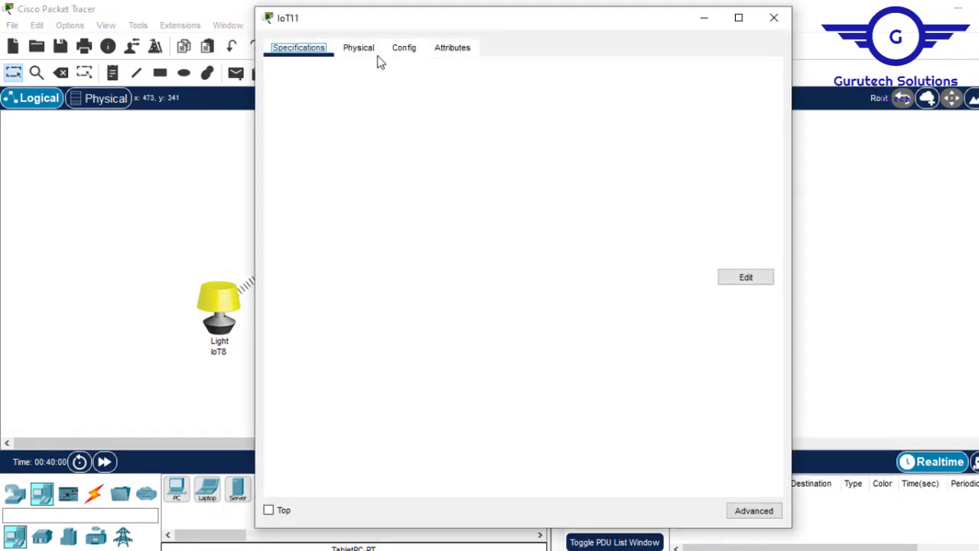
{"action": "left_click", "coordinate": [410, 53]}
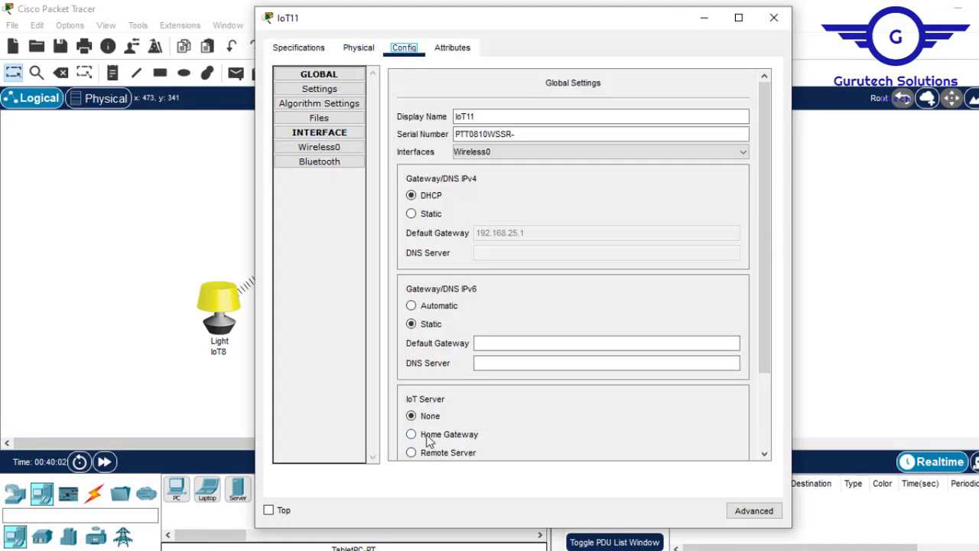
{"action": "left_click", "coordinate": [429, 439]}
{"action": "left_click", "coordinate": [775, 19]}
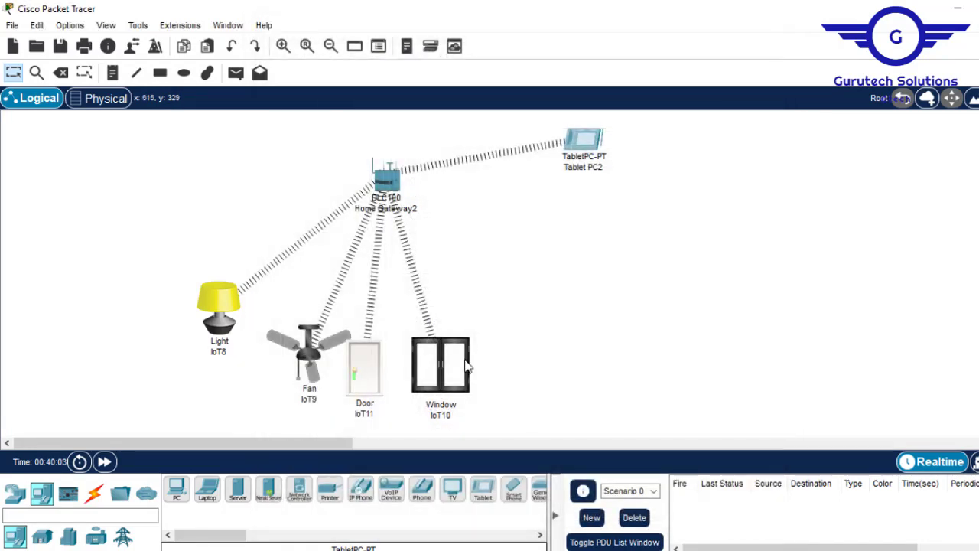
Set the window device's IoT server to Home Gateway and close its configuration window
{"action": "left_click", "coordinate": [463, 367]}
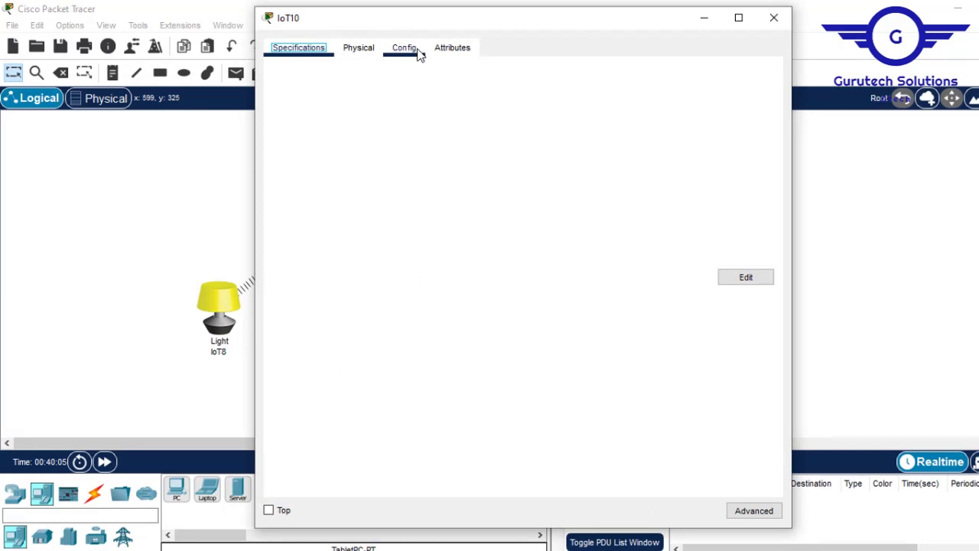
{"action": "left_click", "coordinate": [417, 52]}
{"action": "left_click", "coordinate": [446, 434]}
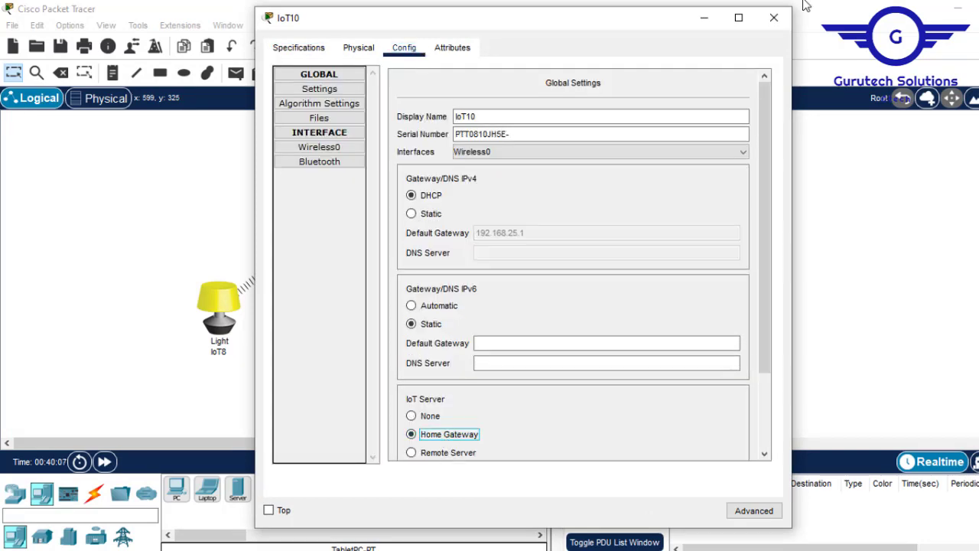
{"action": "left_click", "coordinate": [774, 18]}
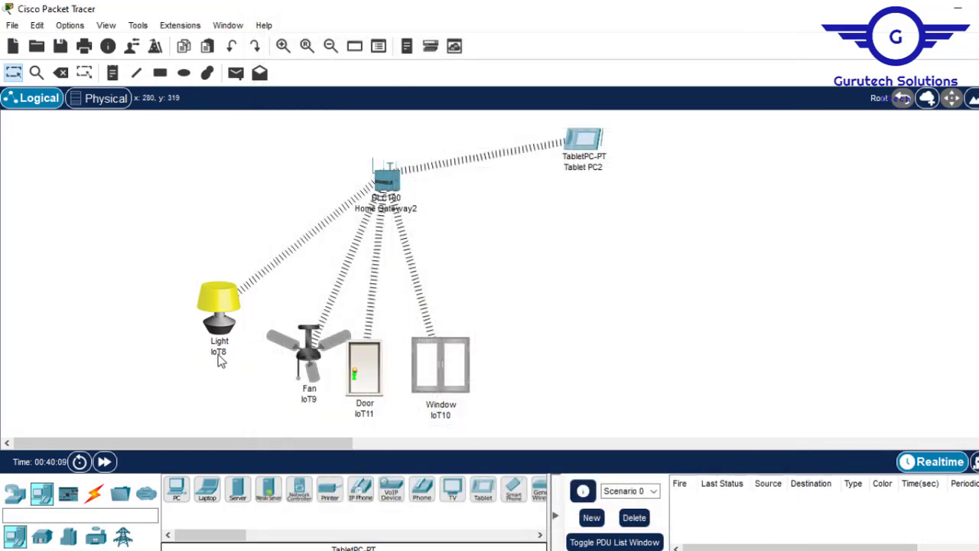
Rename the light as LAMP and the fan as FAN in the workspace
{"action": "left_click", "coordinate": [218, 354]}
{"action": "type", "text": "LAMP"}
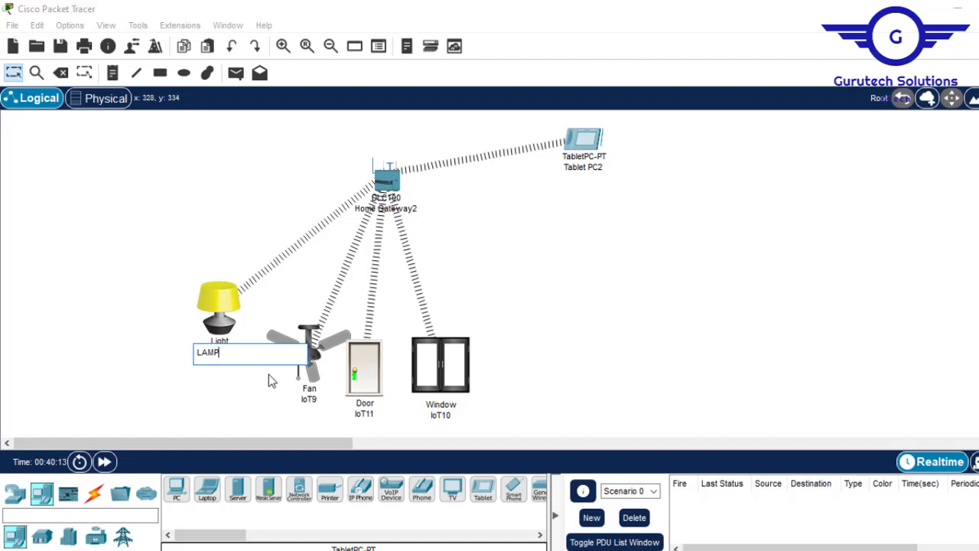
{"action": "left_click", "coordinate": [308, 399]}
{"action": "type", "text": "FAN"}
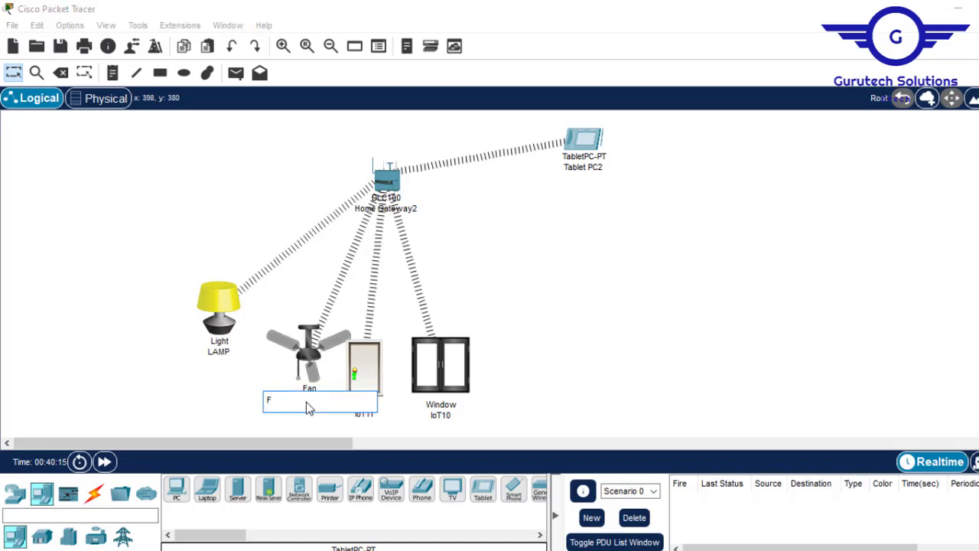
Rename the door as DOOR and the window device as WINDOW in the workspace
{"action": "left_click", "coordinate": [369, 416]}
{"action": "type", "text": "DOO"}
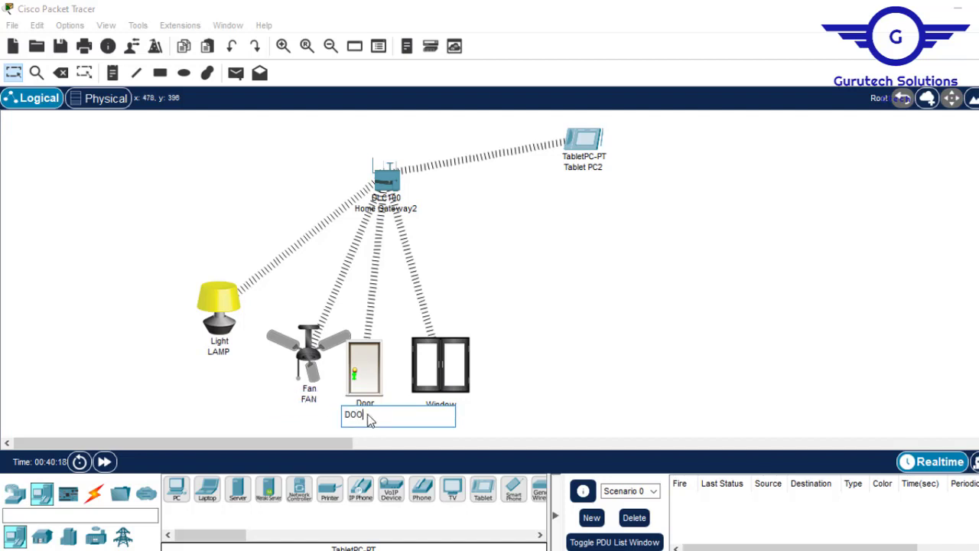
{"action": "type", "text": "R"}
{"action": "key", "text": "Return"}
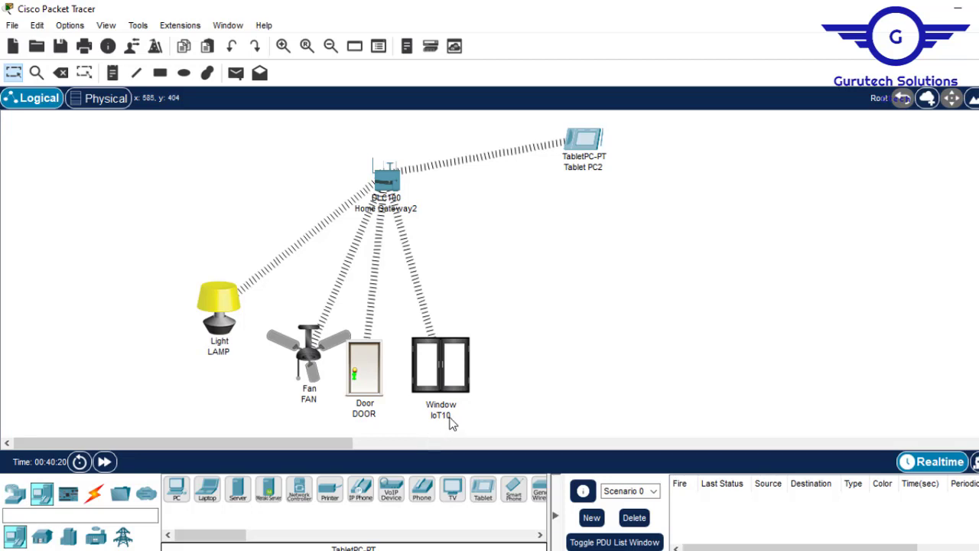
{"action": "left_click", "coordinate": [448, 417]}
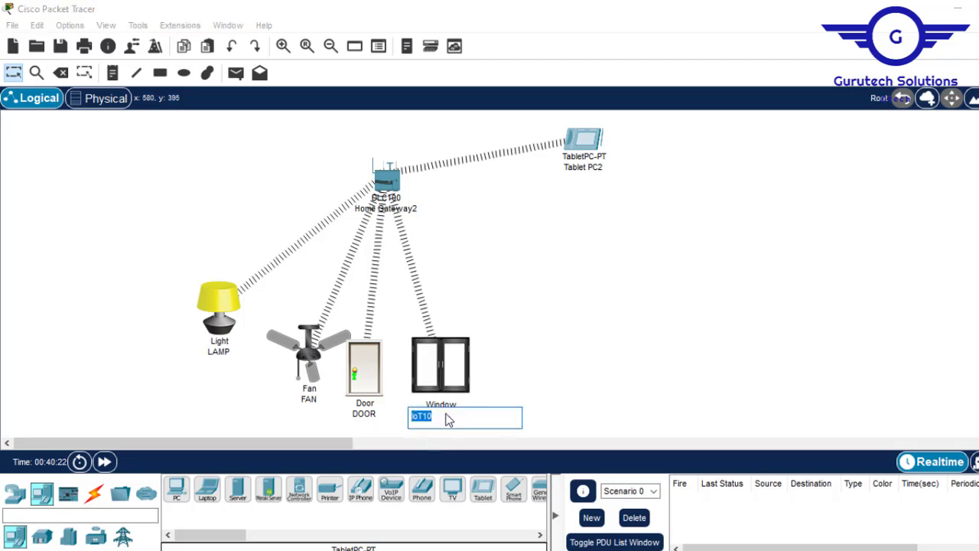
{"action": "type", "text": "WINDOW"}
{"action": "key", "text": "Return"}
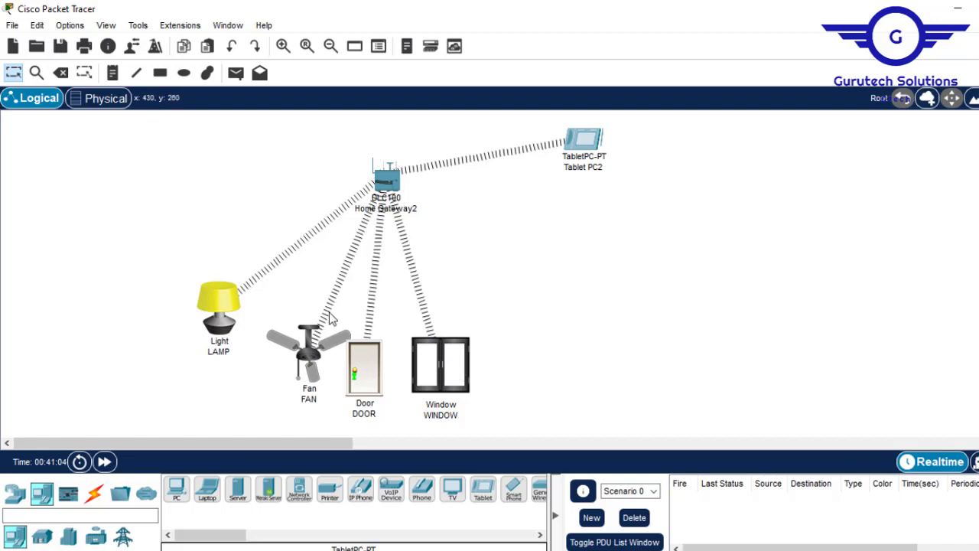
Check the network details of the fan, door and light in the workspace
{"action": "mouse_move", "coordinate": [305, 374]}
{"action": "mouse_move", "coordinate": [366, 366]}
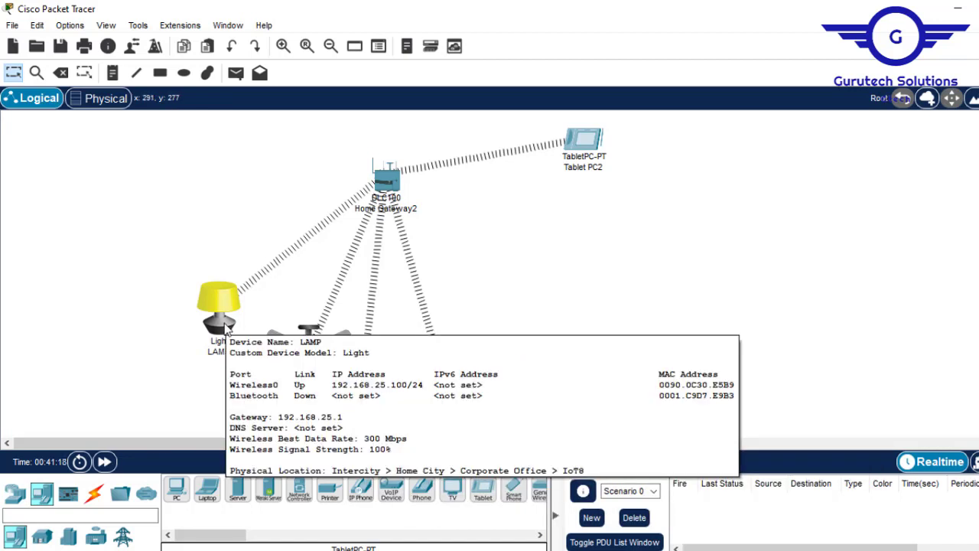
{"action": "mouse_move", "coordinate": [305, 337]}
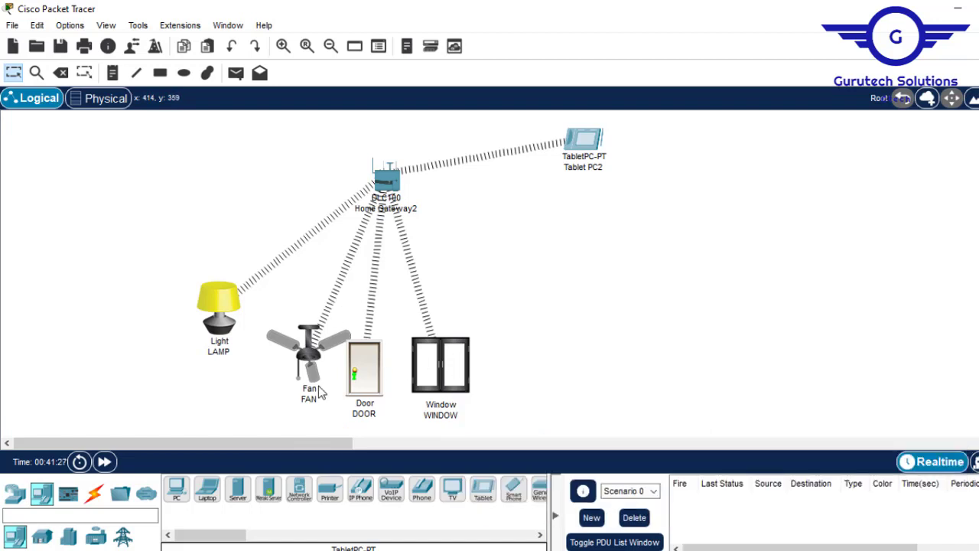
{"action": "mouse_move", "coordinate": [321, 393]}
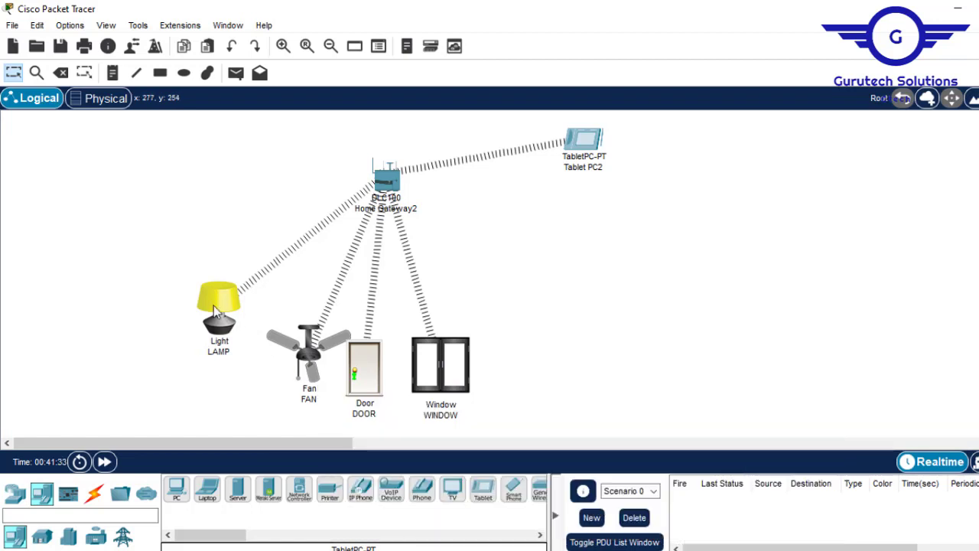
{"action": "mouse_move", "coordinate": [216, 312]}
Open IoT Monitor on the tablet and log in to the IoT server at 192.168.25.1 with the prefilled credentials
{"action": "left_click", "coordinate": [586, 142]}
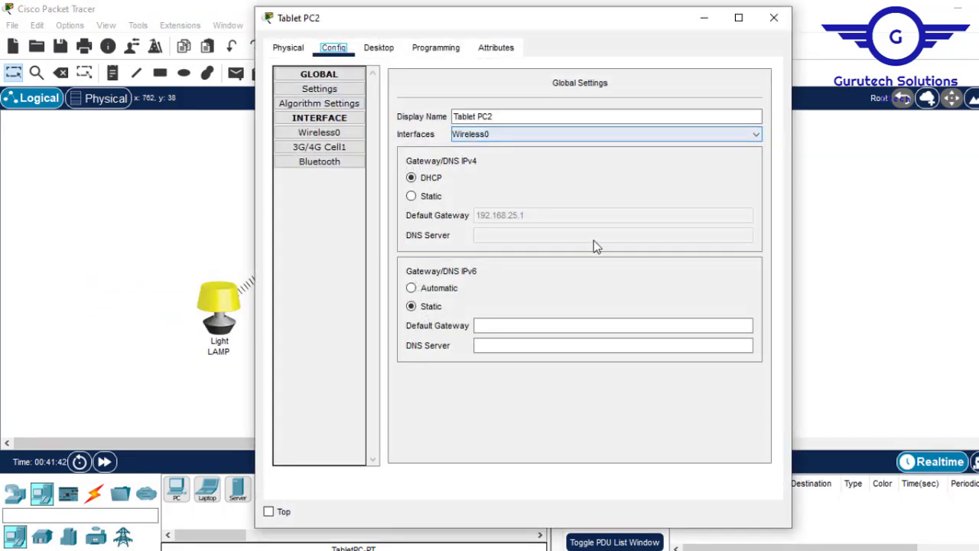
{"action": "left_click", "coordinate": [381, 49]}
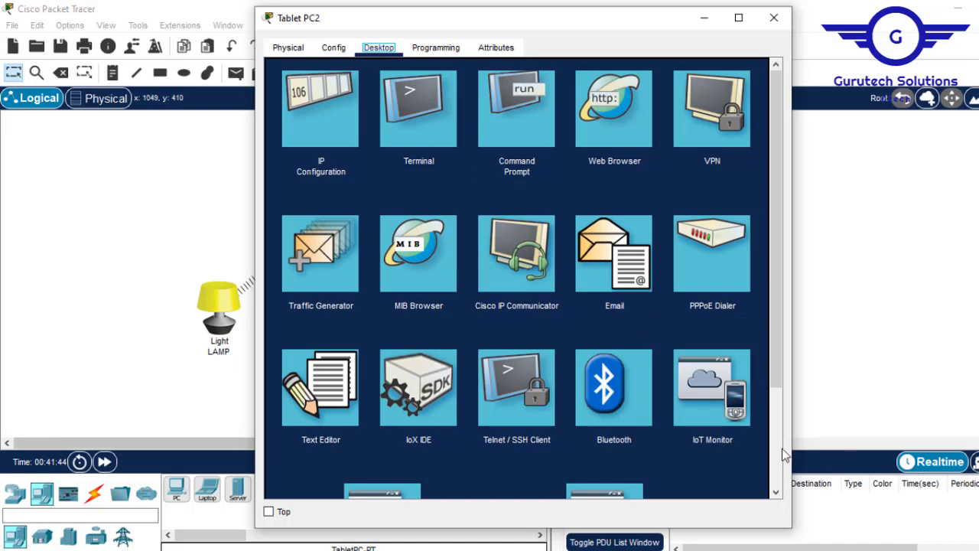
{"action": "left_click", "coordinate": [737, 404]}
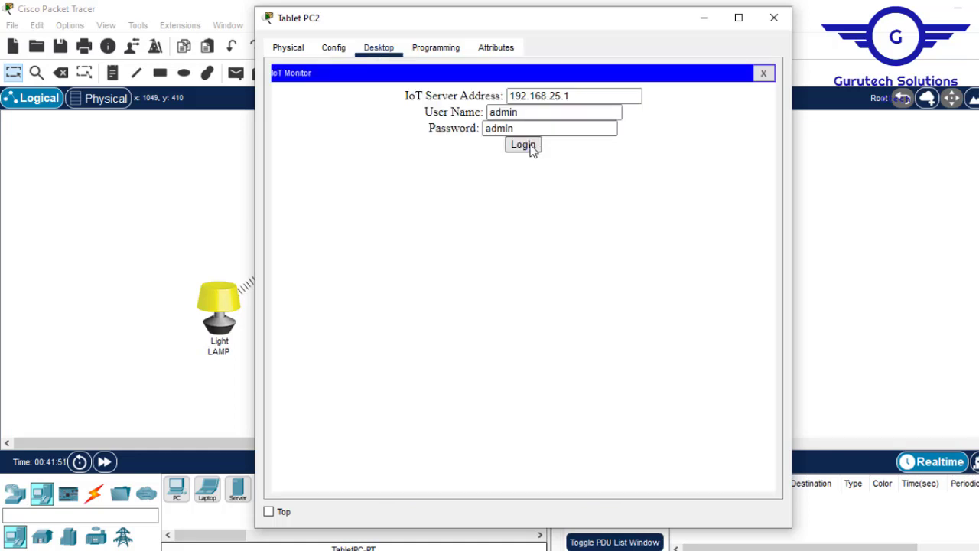
{"action": "left_click", "coordinate": [524, 145]}
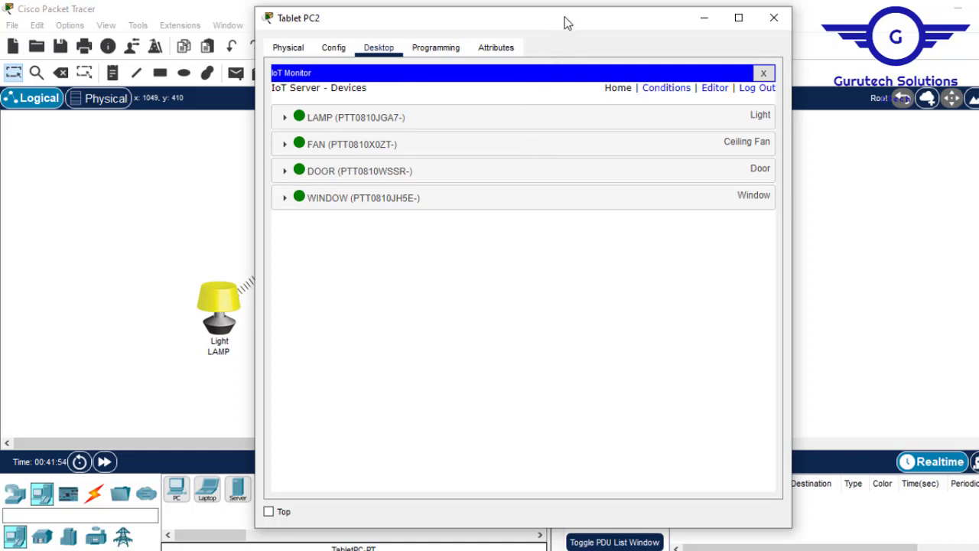
Move the tablet window clear of the devices and test the lamp remotely by switching it to Dim, On and Off
{"action": "left_click_drag", "start_coordinate": [564, 22], "coordinate": [775, 33]}
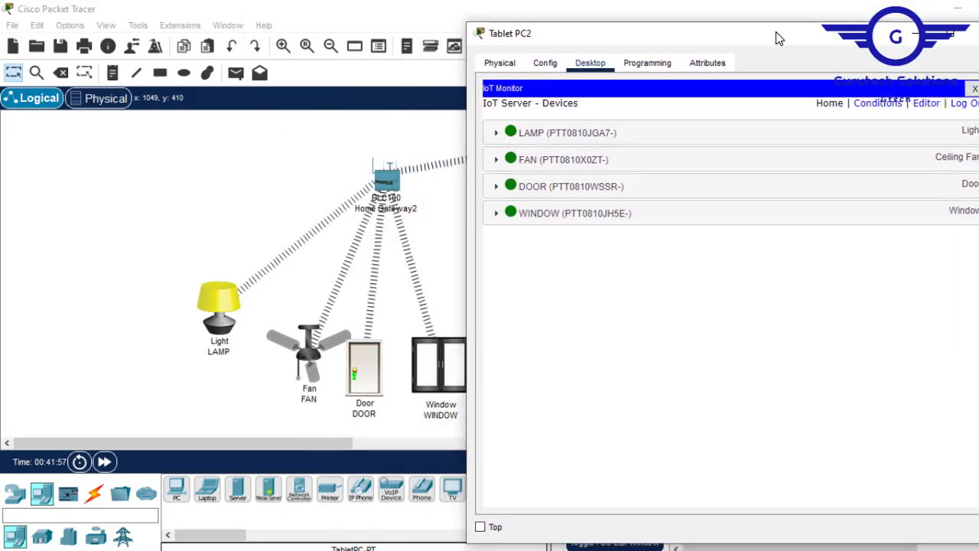
{"action": "left_click", "coordinate": [499, 135]}
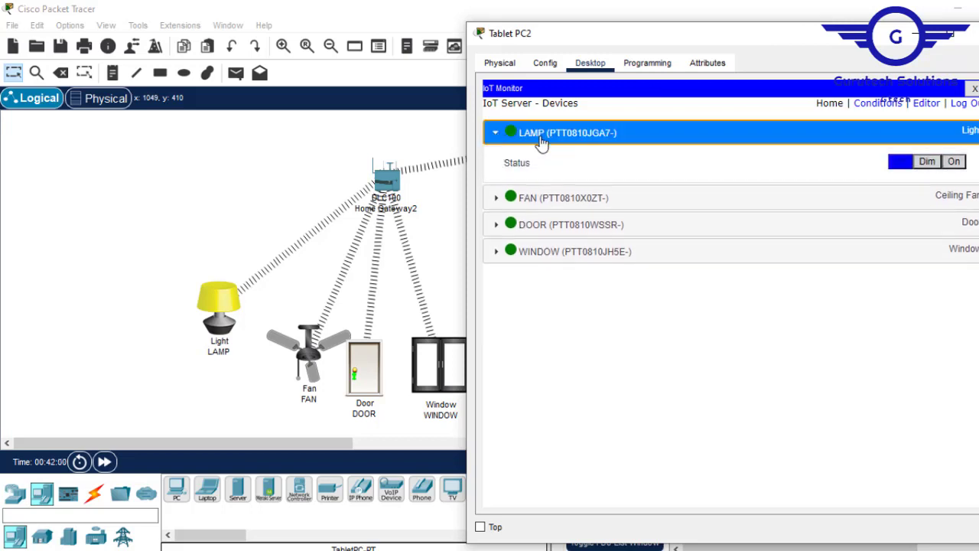
{"action": "left_click", "coordinate": [928, 163]}
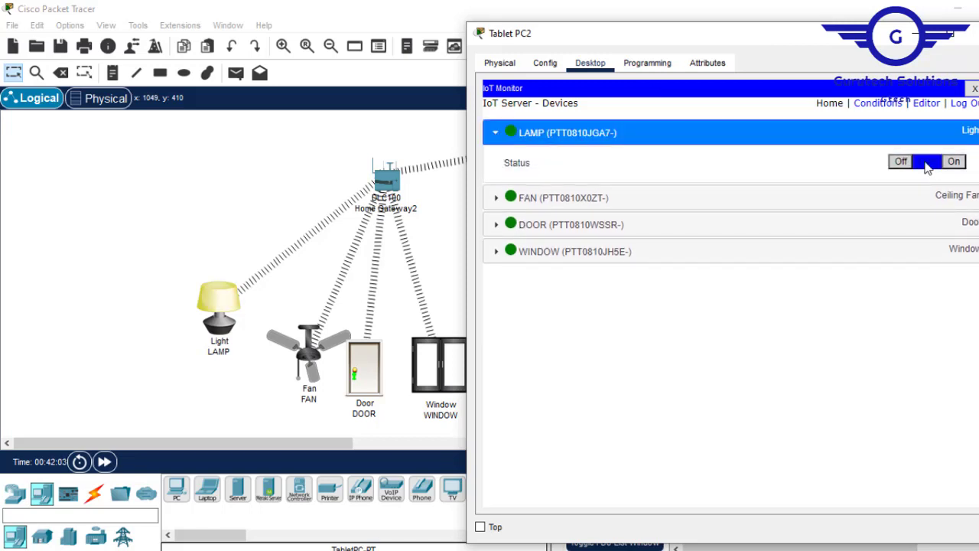
{"action": "left_click", "coordinate": [954, 163]}
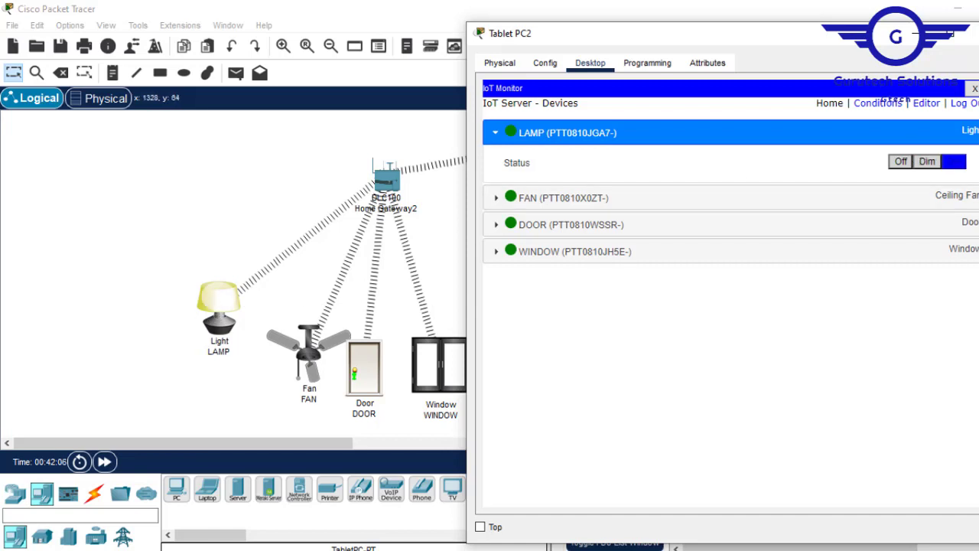
{"action": "left_click", "coordinate": [901, 161]}
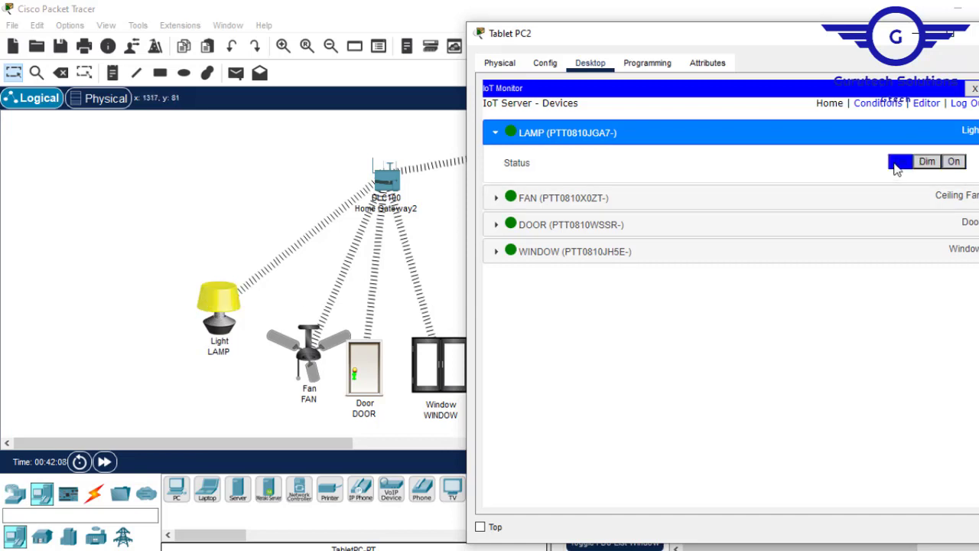
Run the fan remotely from the IoT Monitor, first at Low and finally at High
{"action": "left_click", "coordinate": [496, 198]}
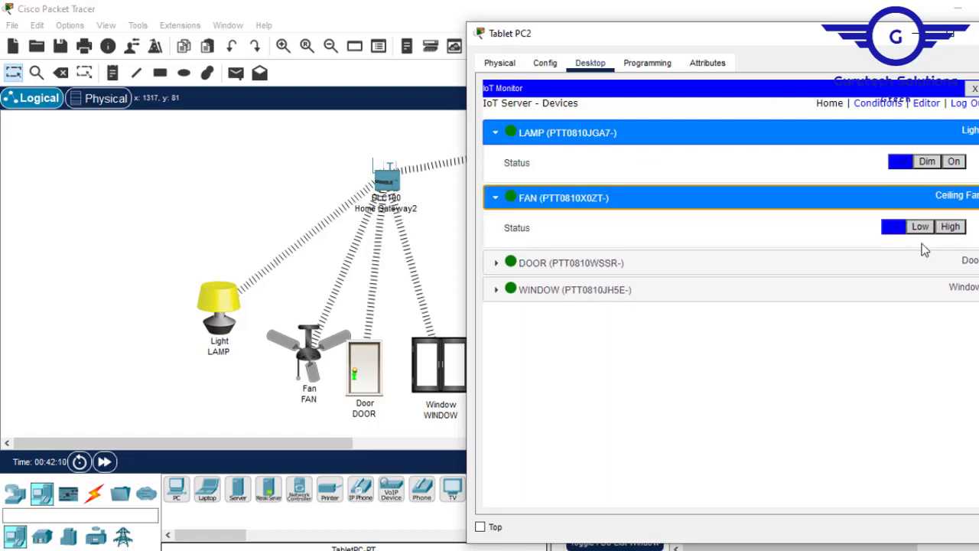
{"action": "left_click", "coordinate": [921, 227]}
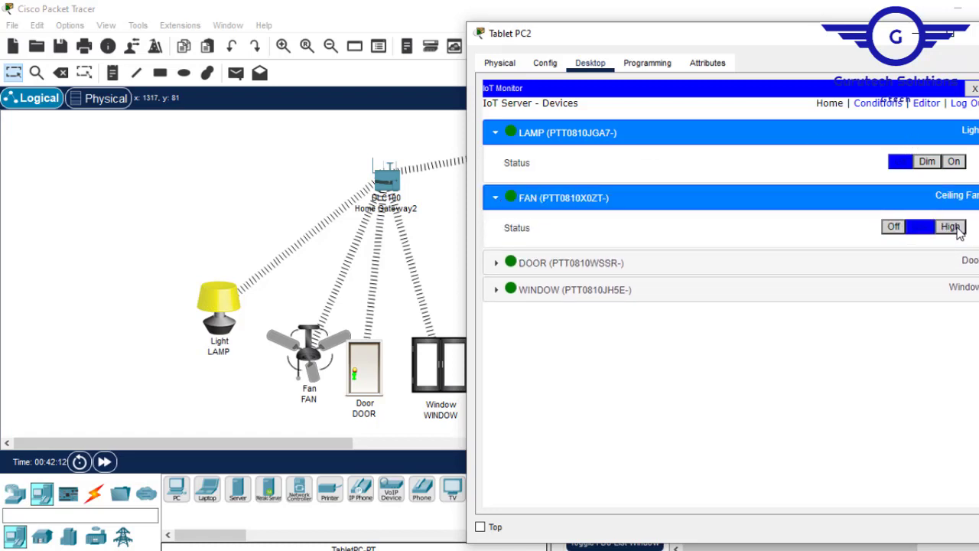
{"action": "left_click", "coordinate": [953, 227]}
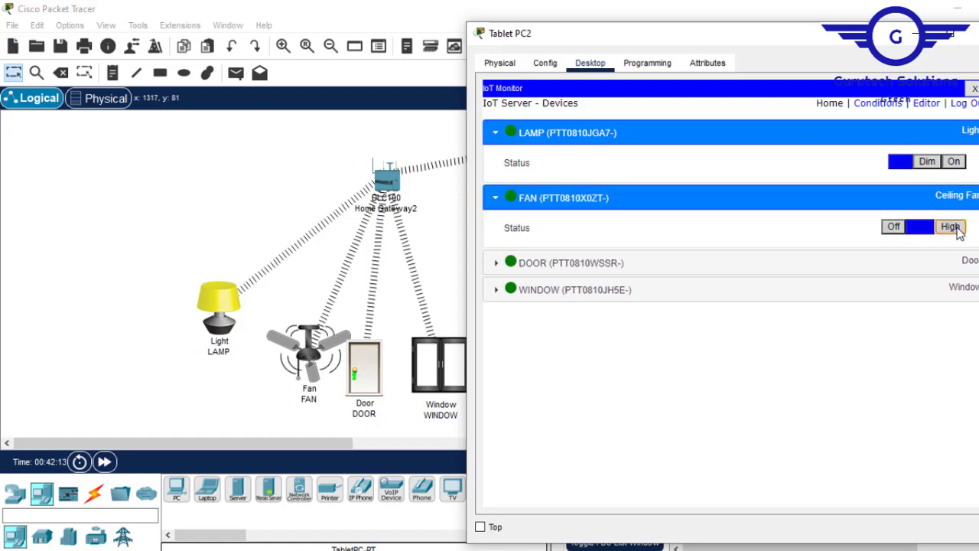
Lock the door and switch the window on remotely from their entries in the IoT Monitor
{"action": "left_click", "coordinate": [497, 264]}
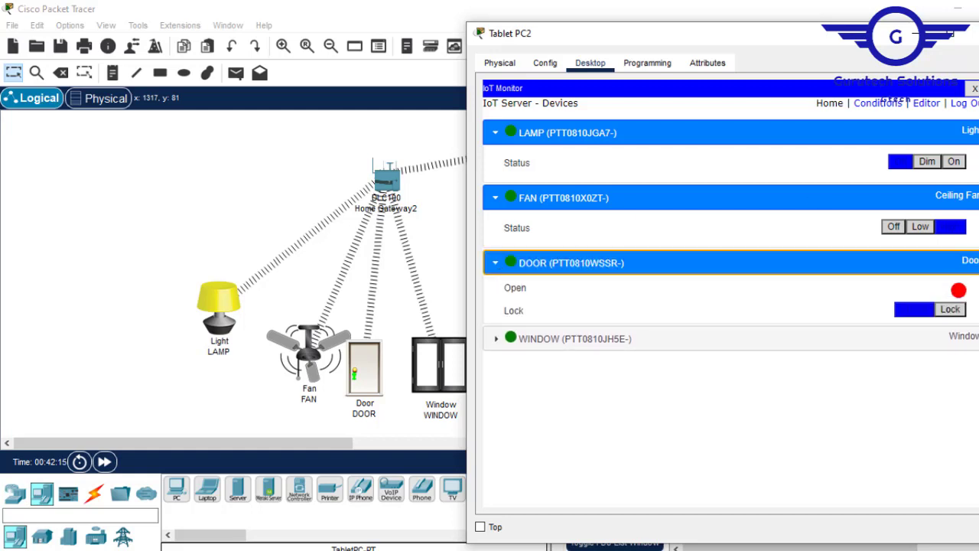
{"action": "left_click", "coordinate": [950, 311]}
{"action": "left_click", "coordinate": [497, 349]}
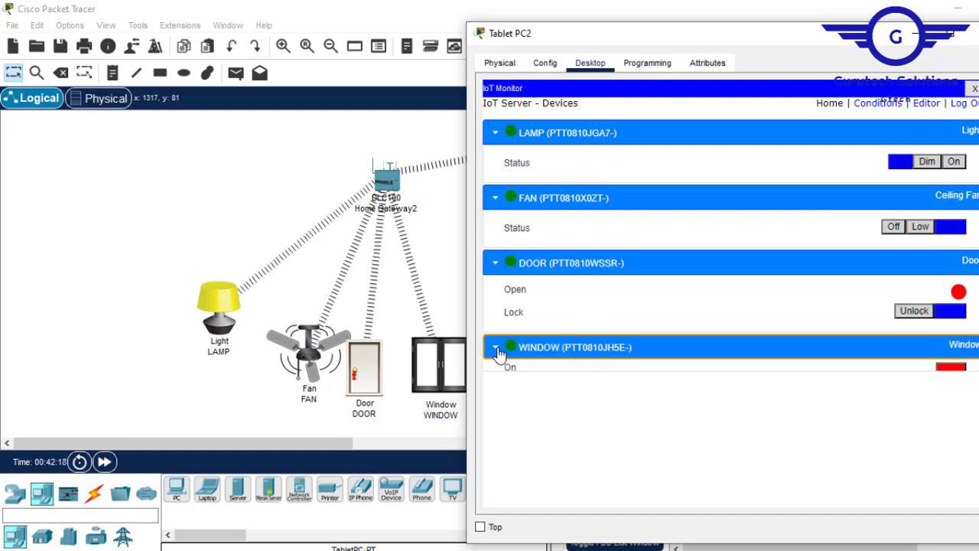
{"action": "left_click", "coordinate": [949, 377]}
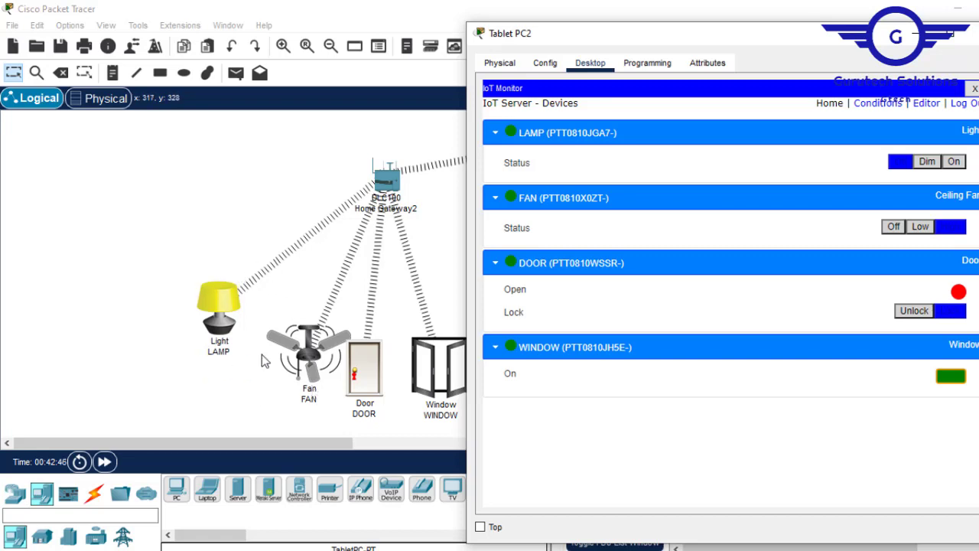
Start a new rule in the IoT server's device conditions and name it DAYTIME
{"action": "left_click", "coordinate": [885, 106]}
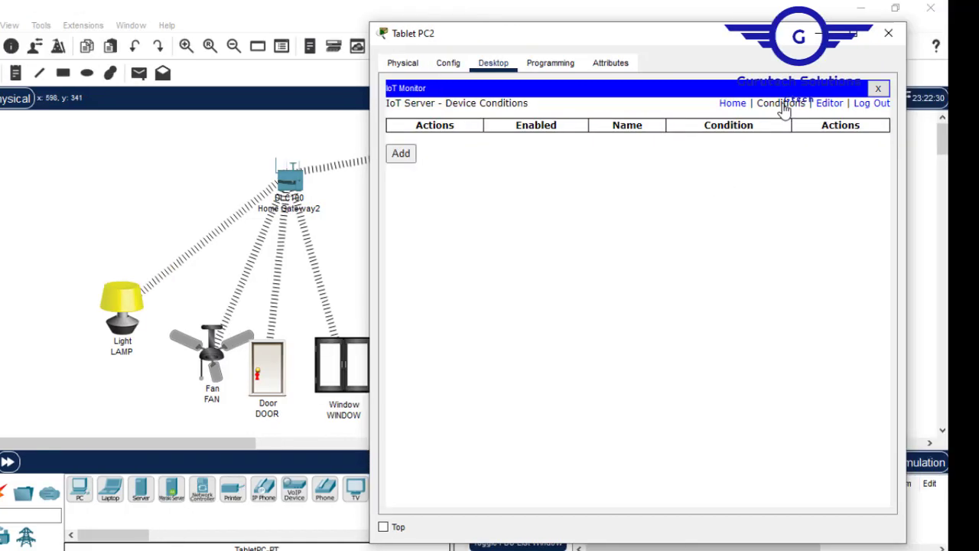
{"action": "left_click", "coordinate": [403, 156]}
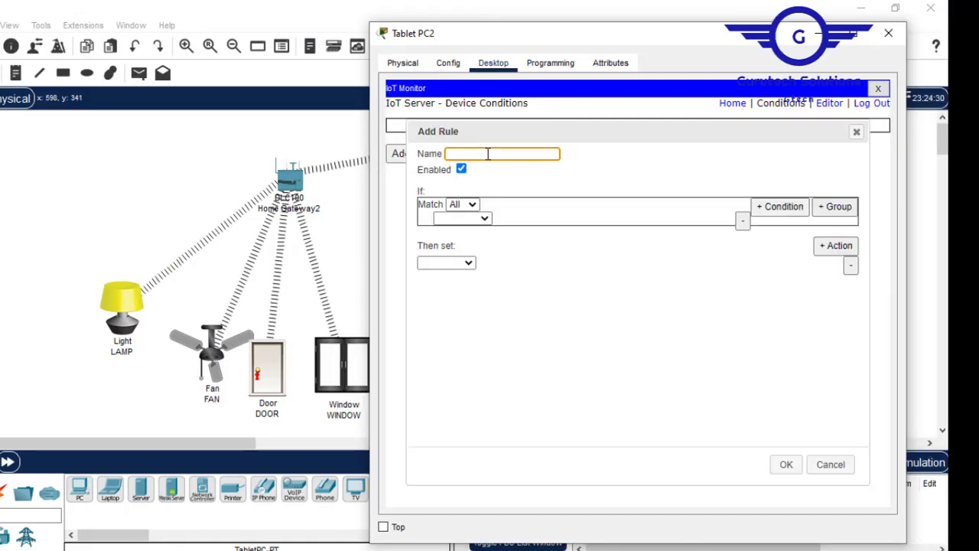
{"action": "type", "text": "DAY"}
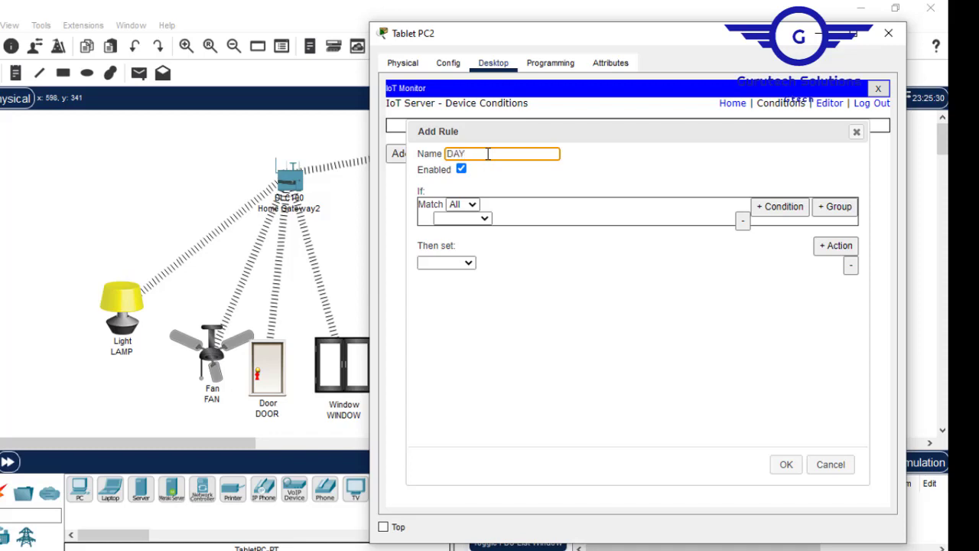
{"action": "type", "text": "TIME"}
Define the DAYTIME rule's condition as DOOR Lock is Unlock
{"action": "left_click", "coordinate": [484, 219]}
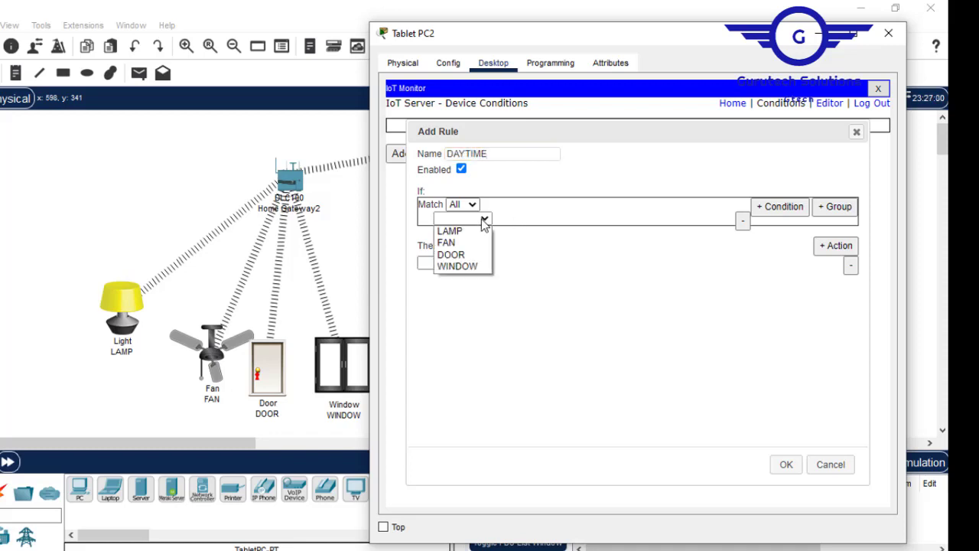
{"action": "left_click", "coordinate": [463, 254]}
{"action": "left_click", "coordinate": [527, 218]}
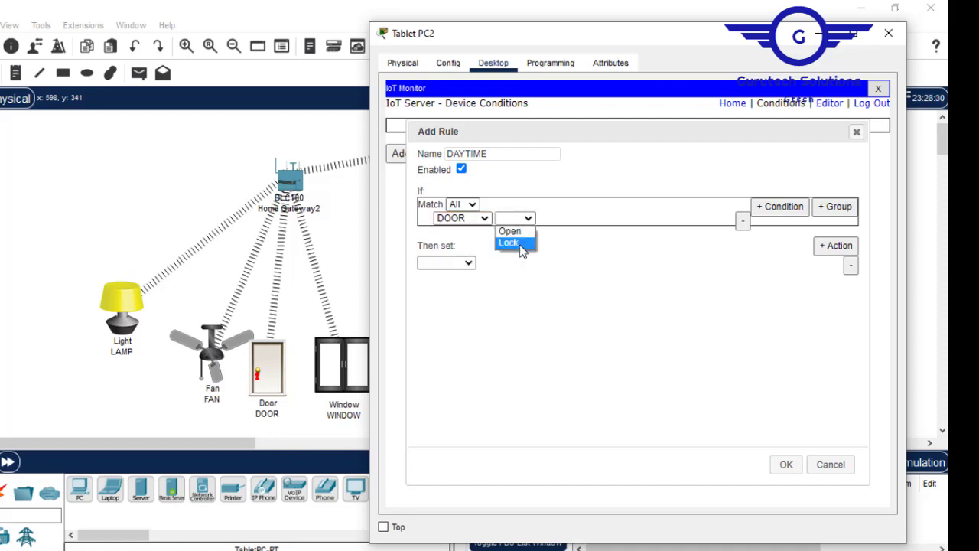
{"action": "left_click", "coordinate": [524, 244]}
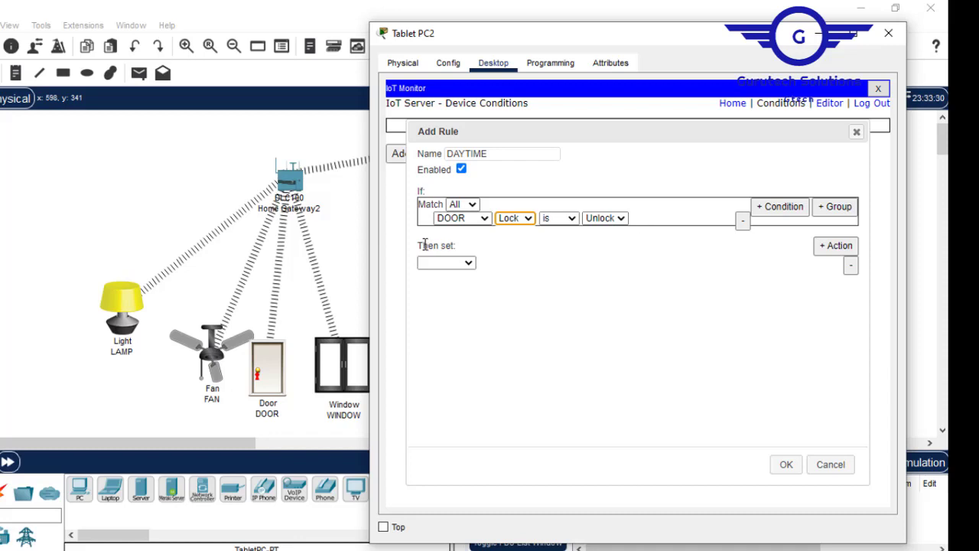
Set the DAYTIME rule's first action to turn WINDOW On to true
{"action": "left_click", "coordinate": [452, 264]}
{"action": "left_click", "coordinate": [446, 310]}
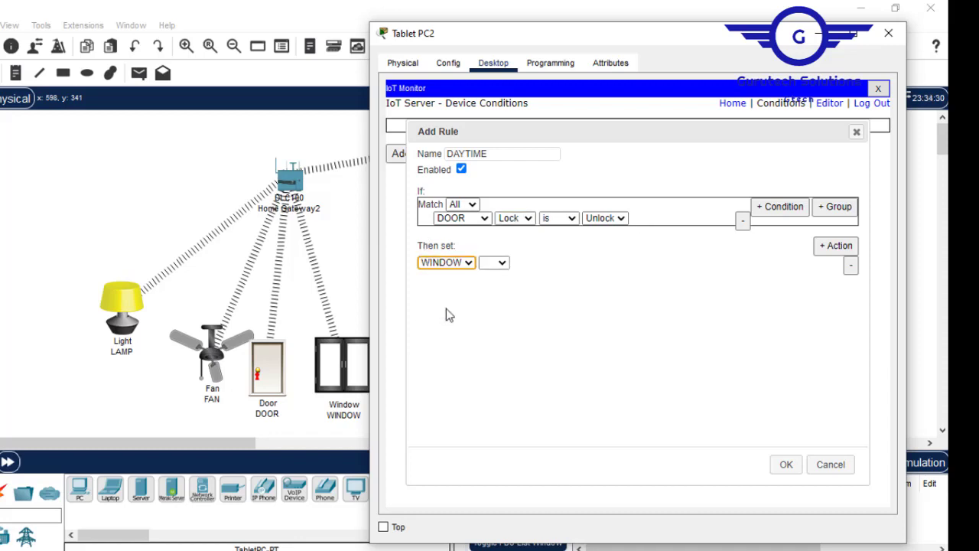
{"action": "left_click", "coordinate": [502, 263]}
{"action": "left_click", "coordinate": [497, 275]}
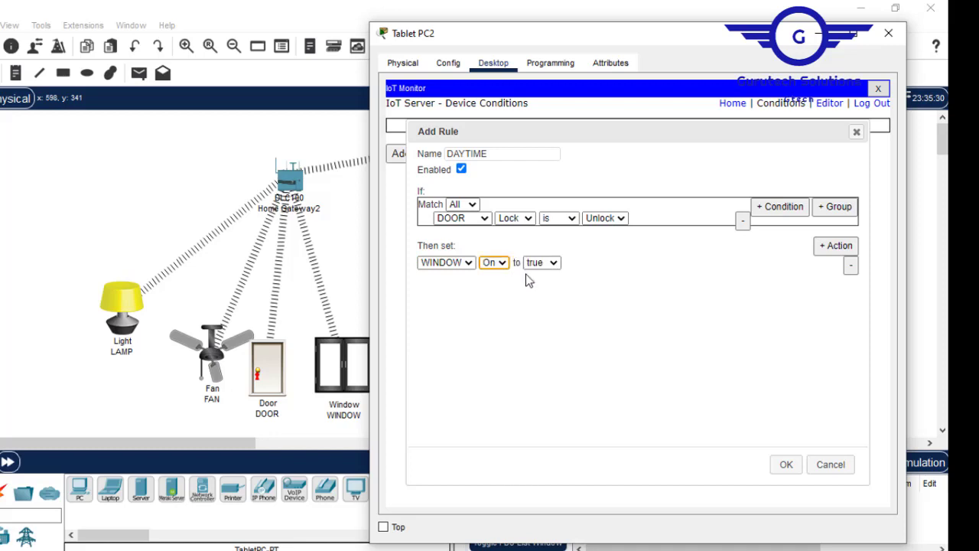
Add a second action to the DAYTIME rule that sets FAN Status to High
{"action": "left_click", "coordinate": [835, 247]}
{"action": "left_click", "coordinate": [466, 279]}
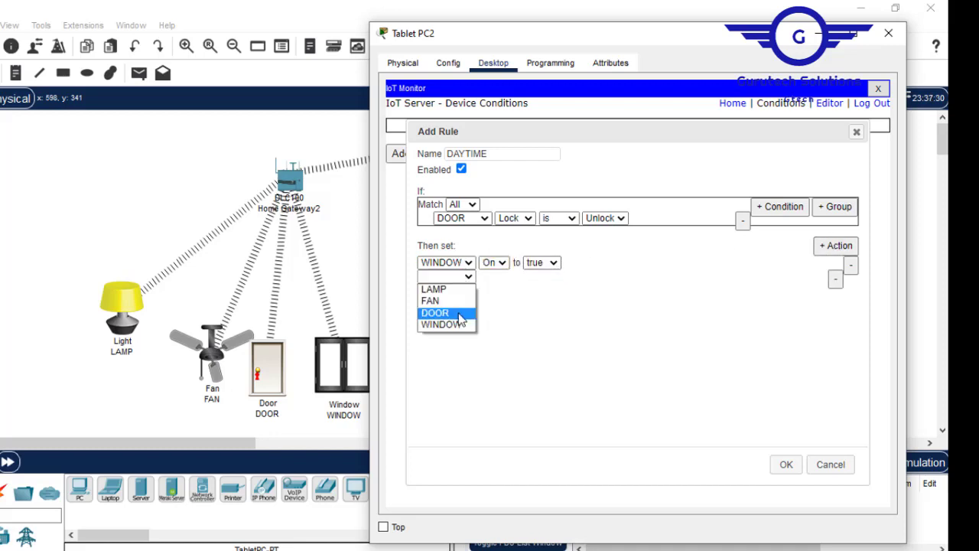
{"action": "left_click", "coordinate": [451, 303]}
{"action": "left_click", "coordinate": [505, 277]}
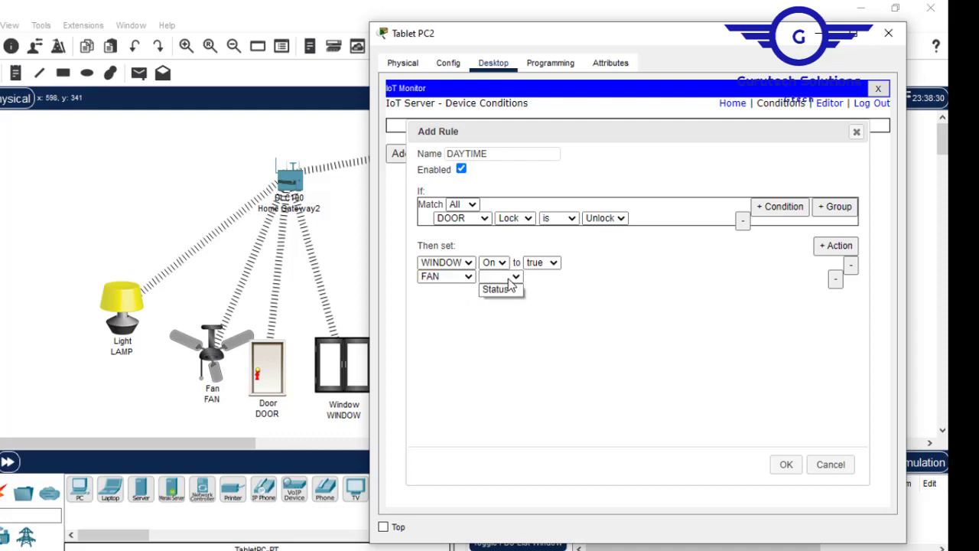
{"action": "left_click", "coordinate": [521, 292]}
{"action": "left_click", "coordinate": [570, 276]}
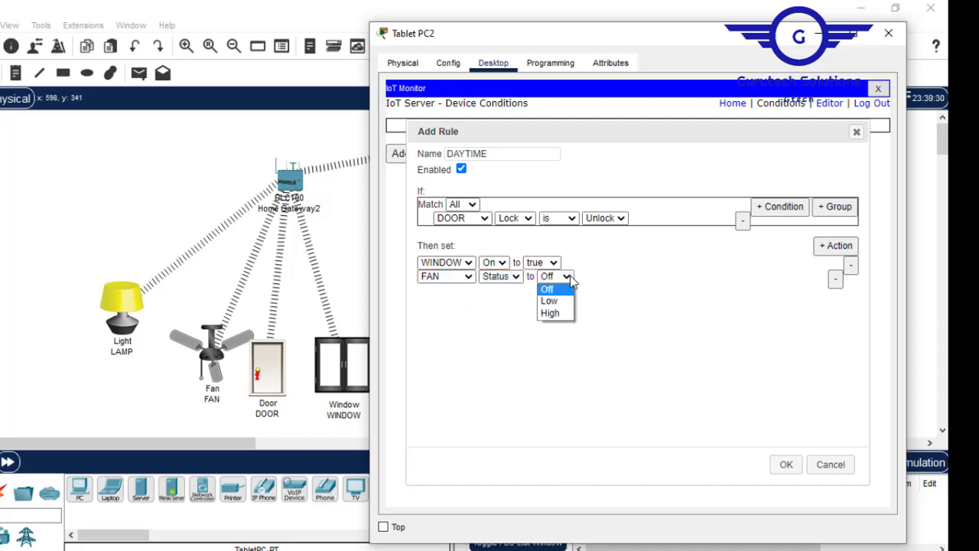
{"action": "left_click", "coordinate": [561, 314]}
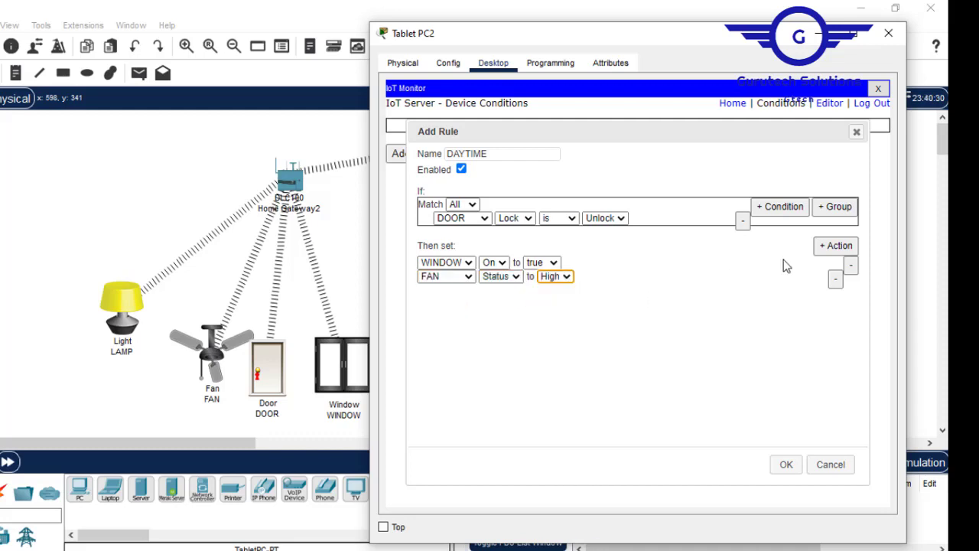
Add a third action setting LAMP Status to Off and save the DAYTIME rule
{"action": "left_click", "coordinate": [834, 246]}
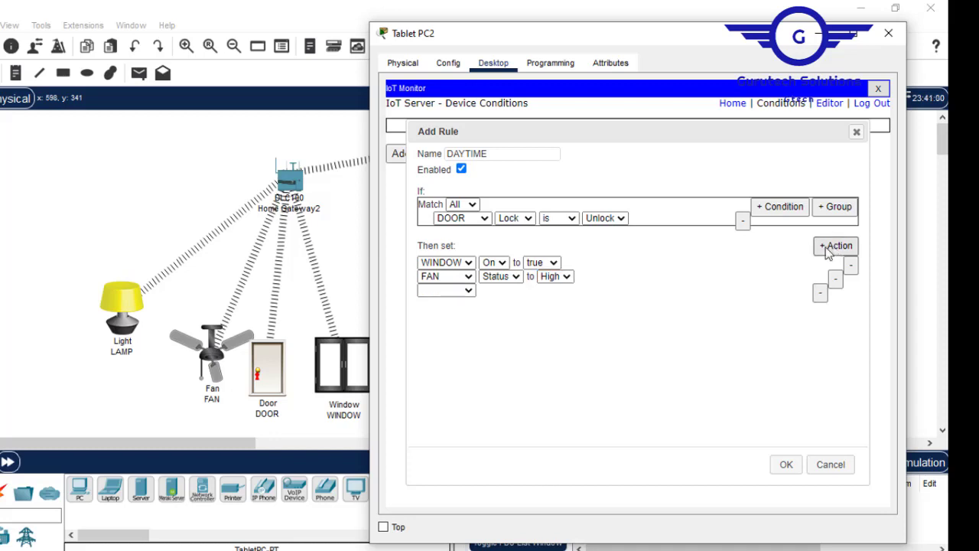
{"action": "left_click", "coordinate": [460, 293]}
{"action": "left_click", "coordinate": [469, 301]}
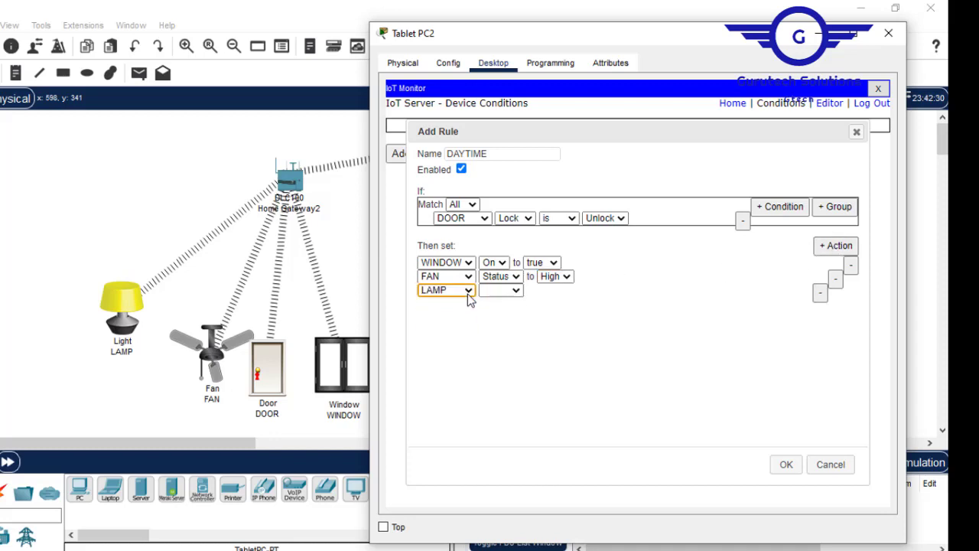
{"action": "left_click", "coordinate": [511, 291]}
{"action": "left_click", "coordinate": [501, 303]}
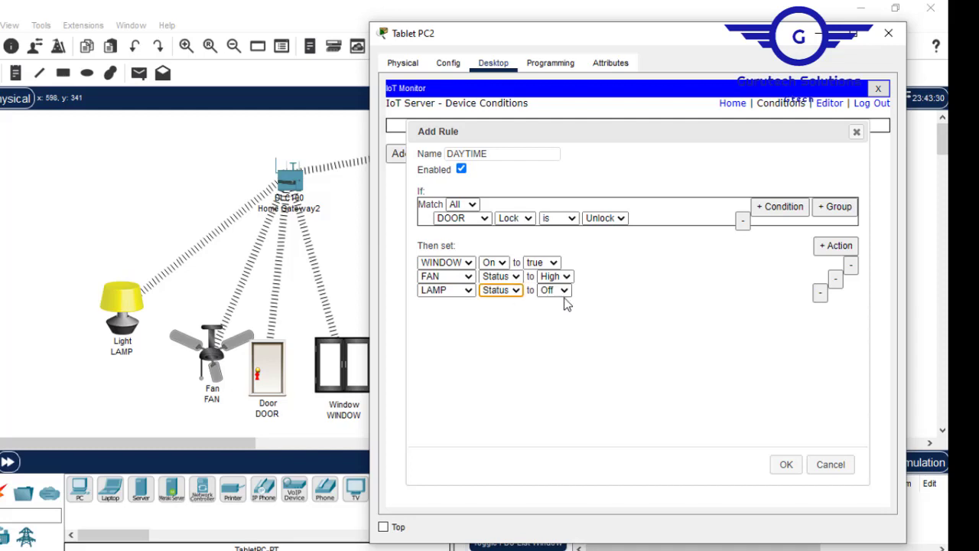
{"action": "left_click", "coordinate": [788, 467]}
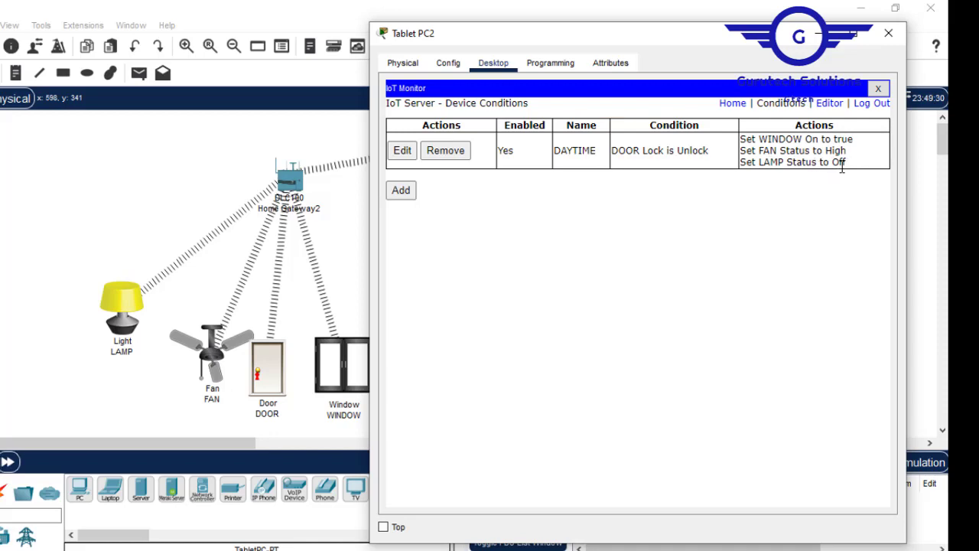
Create a second rule named NIGHTTIME with the condition DOOR Lock is Lock
{"action": "left_click", "coordinate": [401, 191]}
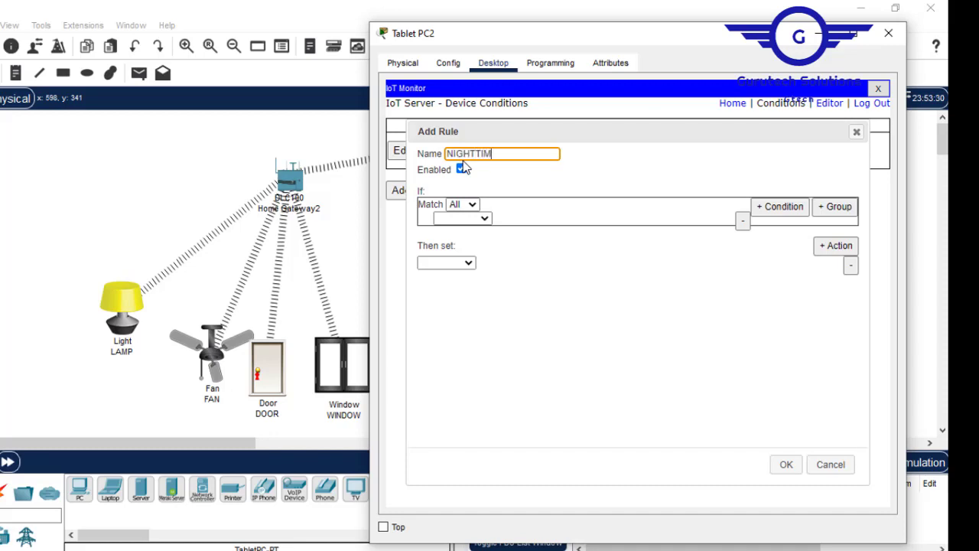
{"action": "left_click", "coordinate": [478, 220]}
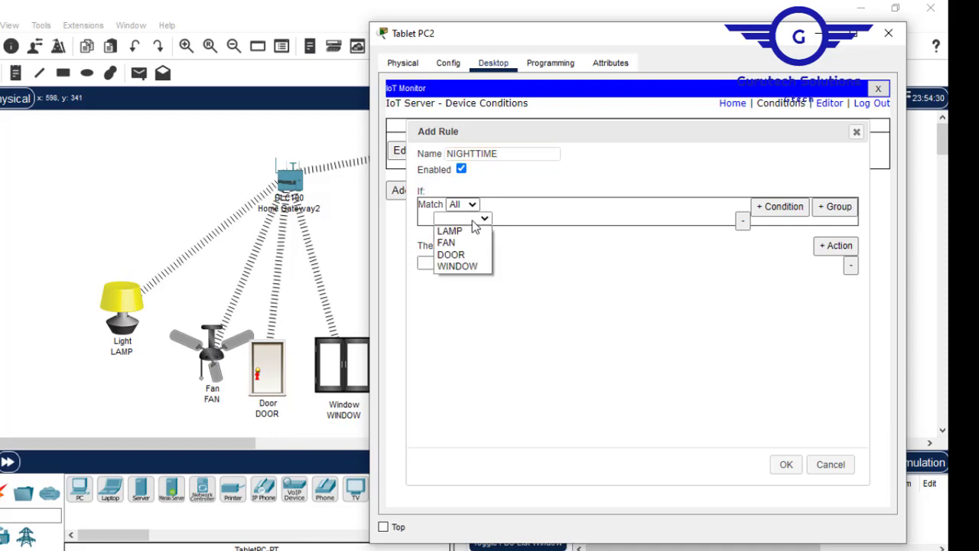
{"action": "left_click", "coordinate": [452, 254]}
{"action": "left_click", "coordinate": [528, 220]}
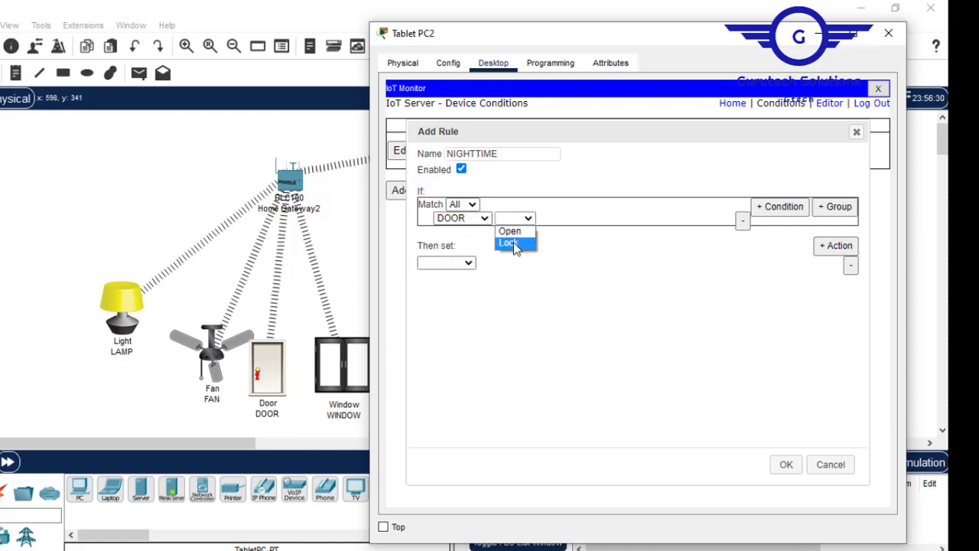
{"action": "left_click", "coordinate": [509, 242]}
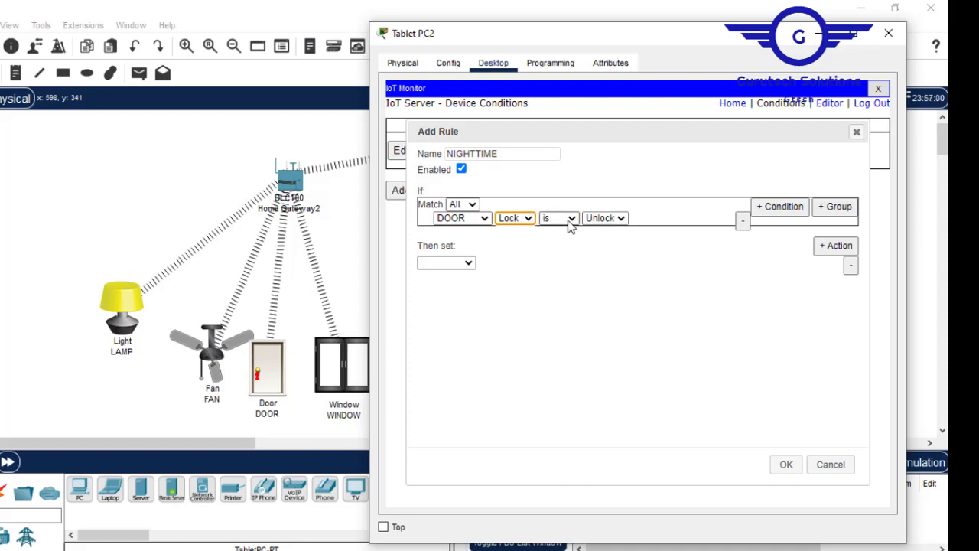
{"action": "left_click", "coordinate": [621, 219]}
{"action": "left_click", "coordinate": [603, 243]}
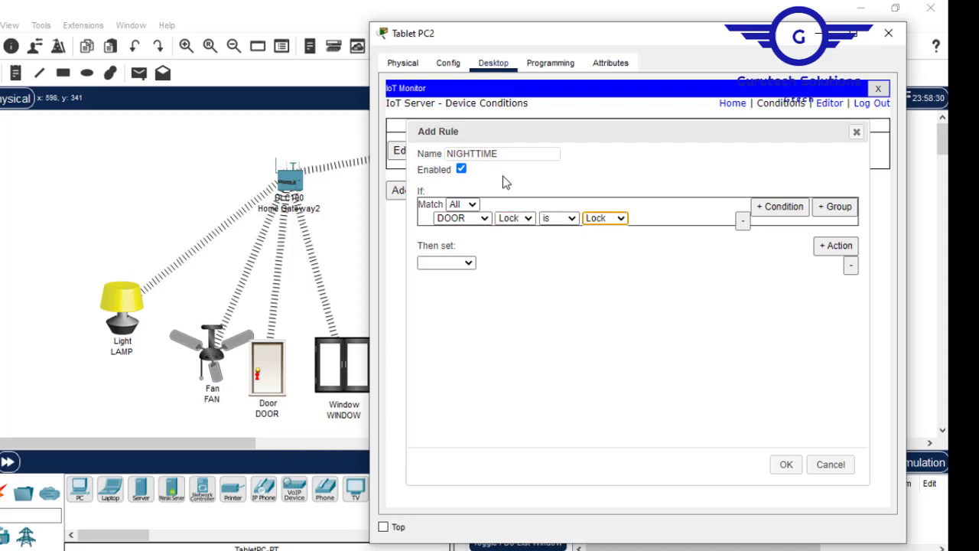
Set the NIGHTTIME rule's first action to WINDOW On to false
{"action": "left_click", "coordinate": [465, 262]}
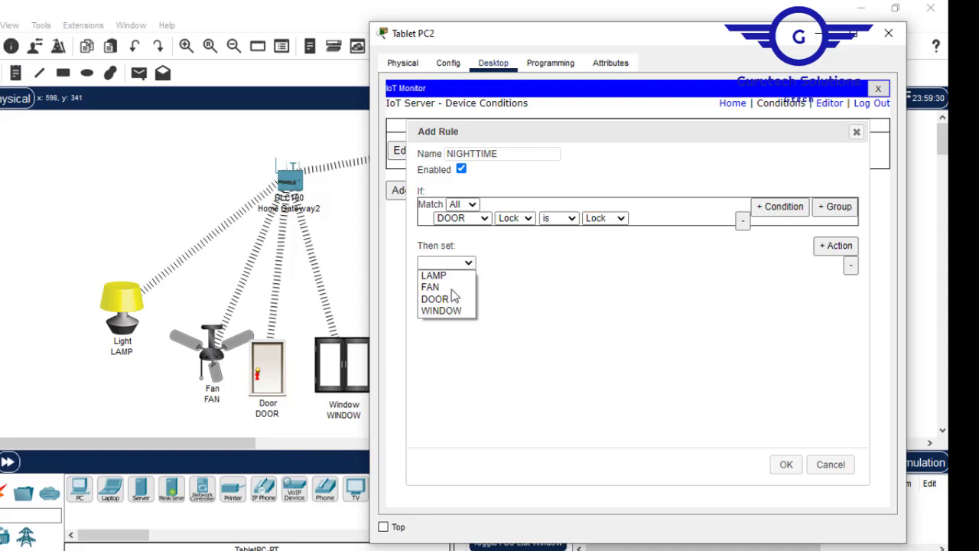
{"action": "left_click", "coordinate": [455, 309]}
{"action": "left_click", "coordinate": [502, 263]}
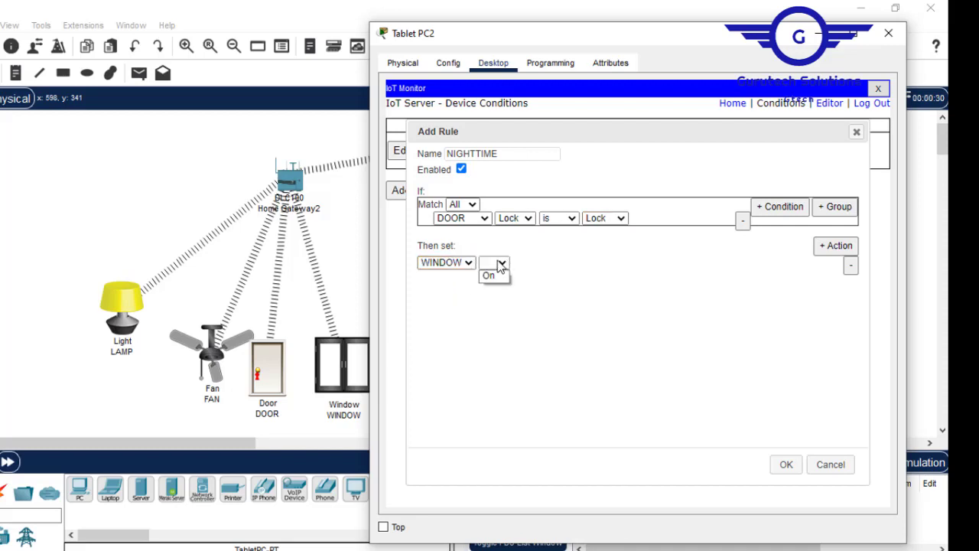
{"action": "left_click", "coordinate": [501, 278]}
{"action": "left_click", "coordinate": [556, 263]}
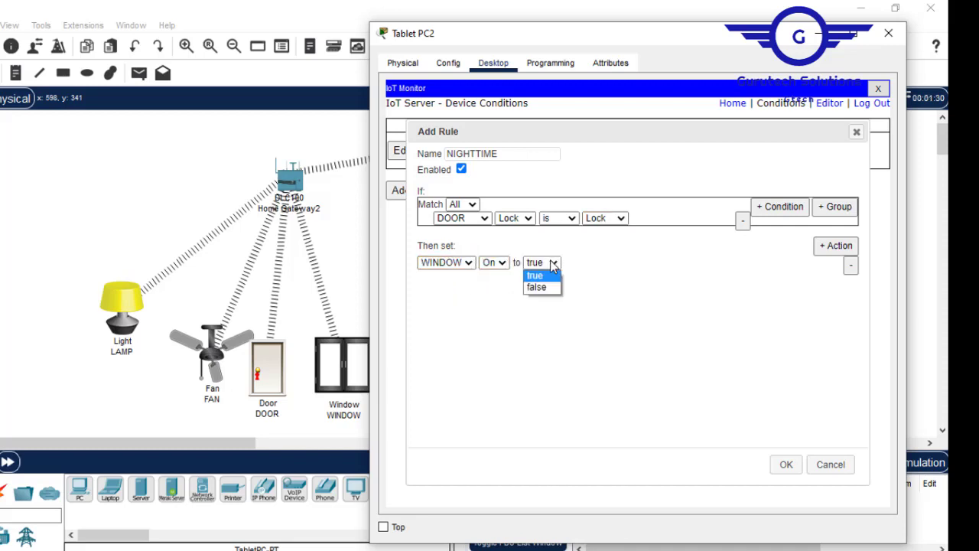
Add a second action to the NIGHTTIME rule that sets LAMP Status to On
{"action": "left_click", "coordinate": [825, 246]}
{"action": "left_click", "coordinate": [469, 278]}
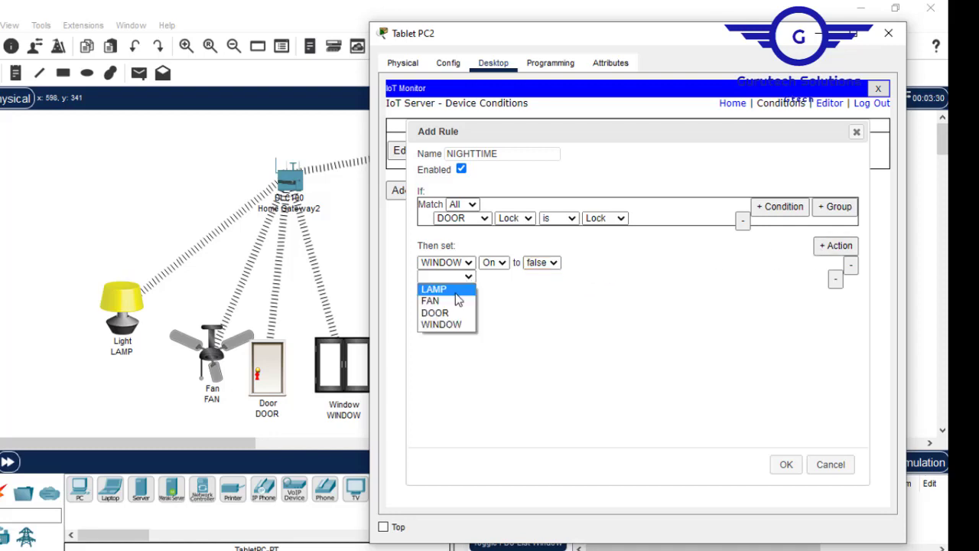
{"action": "left_click", "coordinate": [443, 290]}
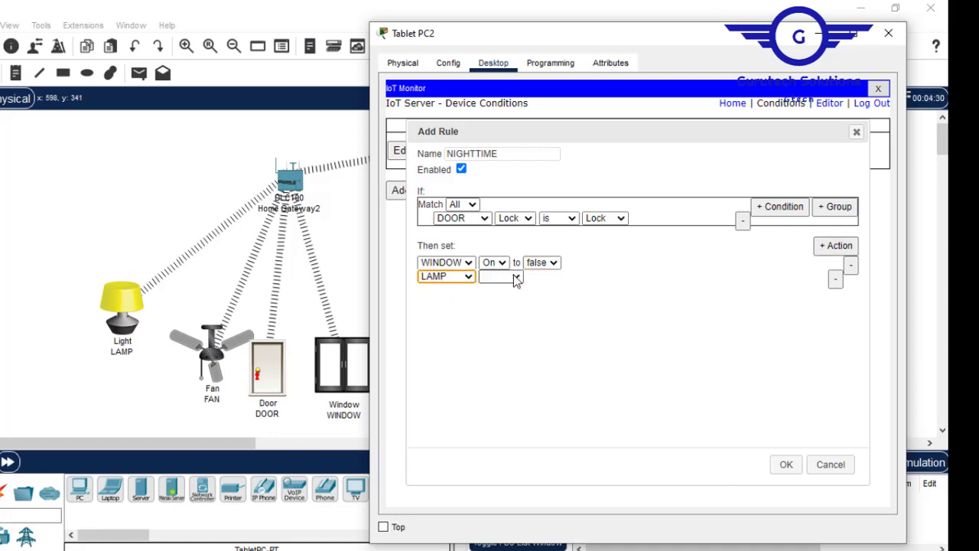
{"action": "left_click", "coordinate": [513, 275]}
{"action": "left_click", "coordinate": [519, 287]}
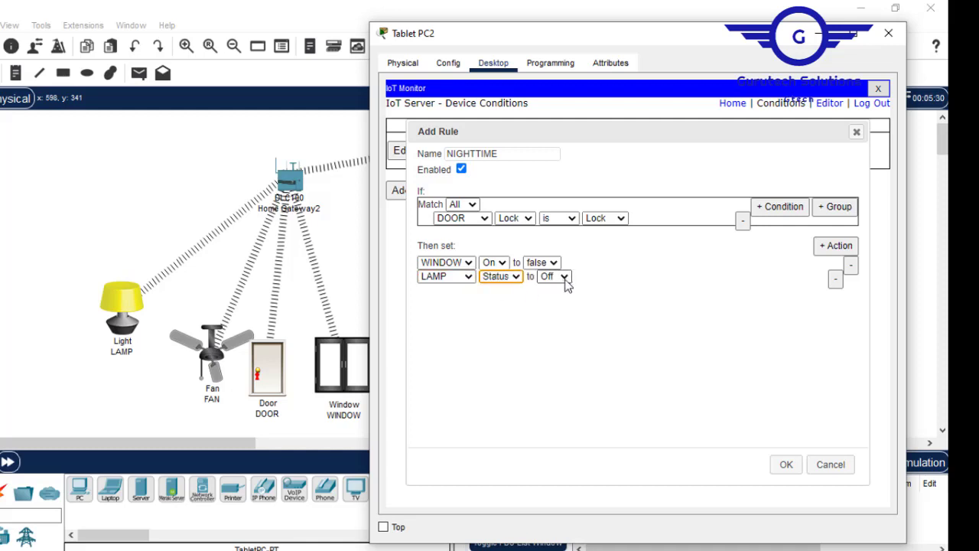
{"action": "left_click", "coordinate": [563, 277]}
{"action": "left_click", "coordinate": [550, 314]}
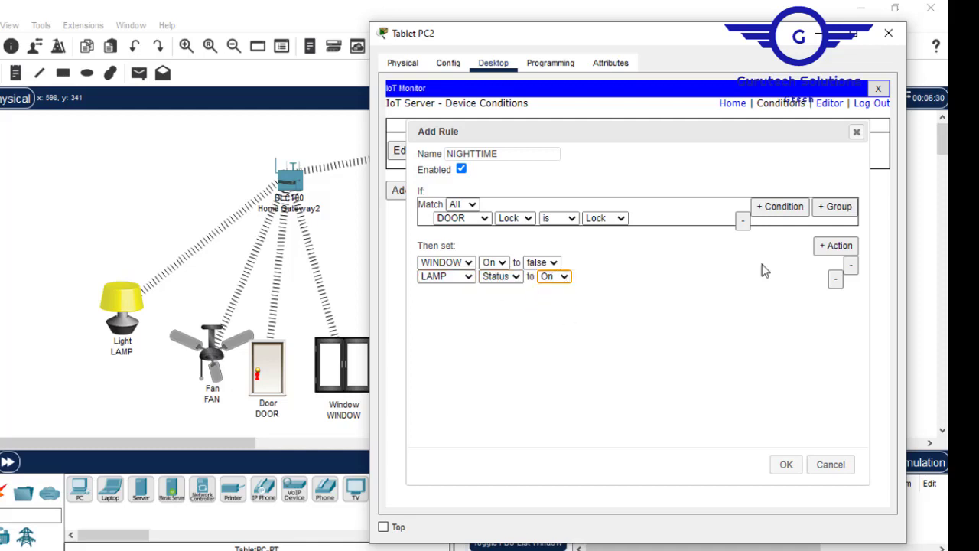
Add a third action setting FAN Status to Off and save the NIGHTTIME rule
{"action": "left_click", "coordinate": [835, 246]}
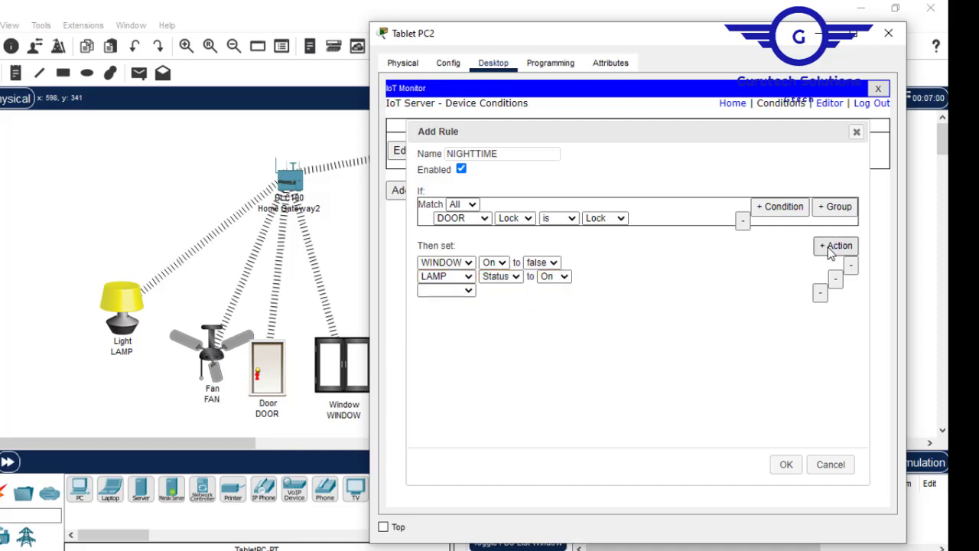
{"action": "left_click", "coordinate": [459, 292]}
{"action": "left_click", "coordinate": [447, 316]}
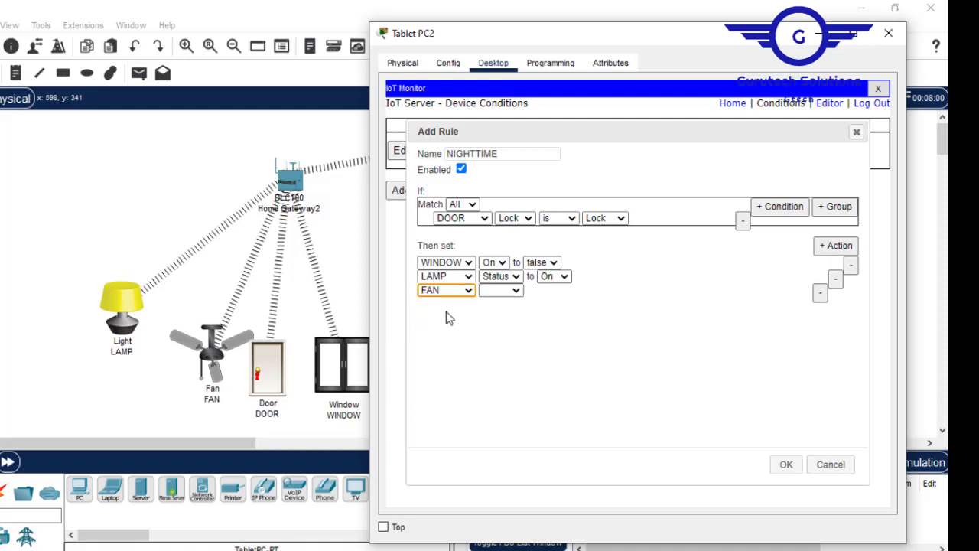
{"action": "left_click", "coordinate": [517, 291]}
{"action": "left_click", "coordinate": [510, 305]}
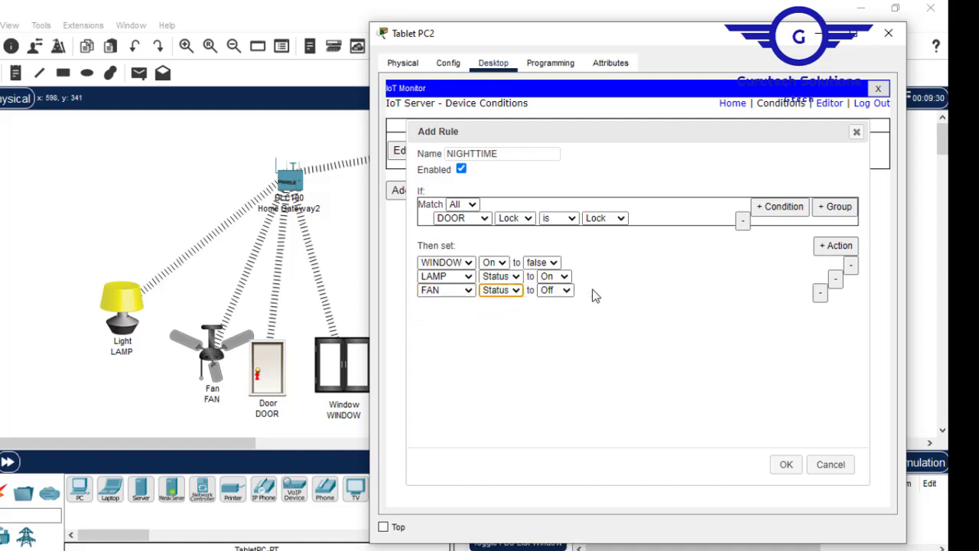
{"action": "left_click", "coordinate": [786, 465]}
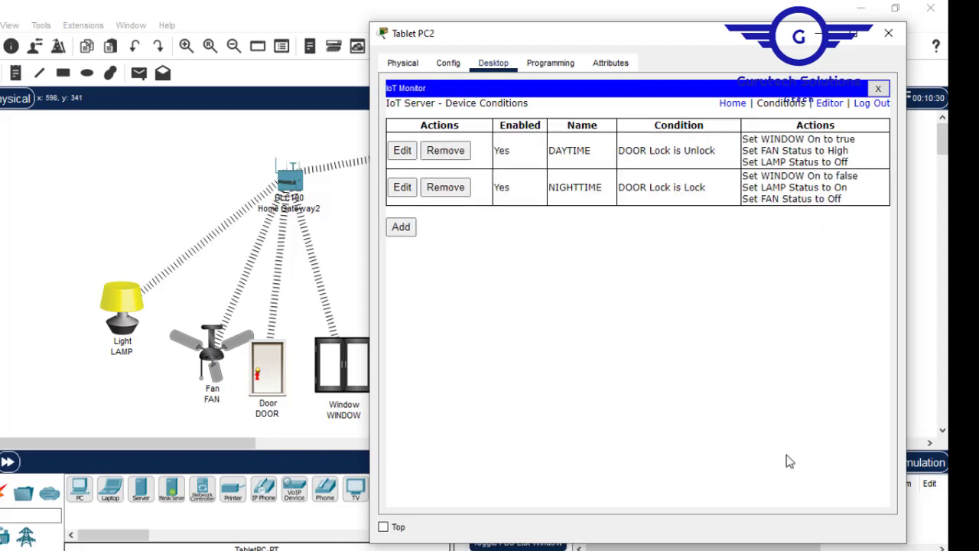
Test both rules from the IoT device list by setting the DOOR lock to Unlock and then back to Lock
{"action": "left_click", "coordinate": [732, 103]}
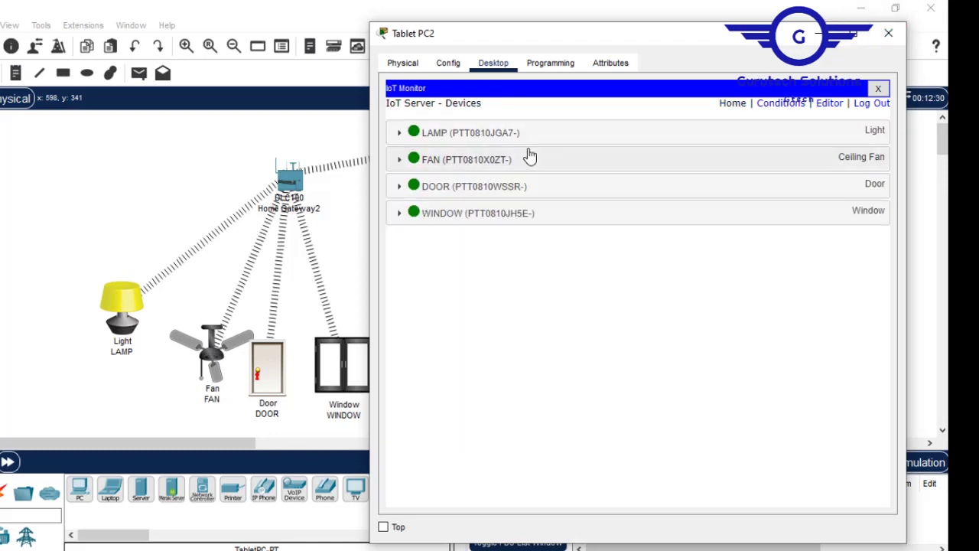
{"action": "left_click", "coordinate": [398, 195]}
{"action": "left_click", "coordinate": [399, 191]}
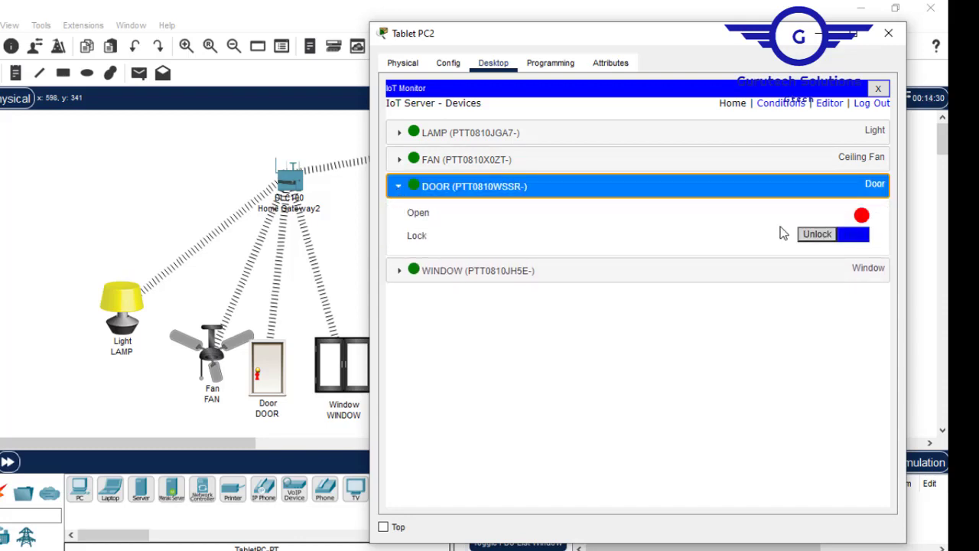
{"action": "left_click", "coordinate": [820, 235]}
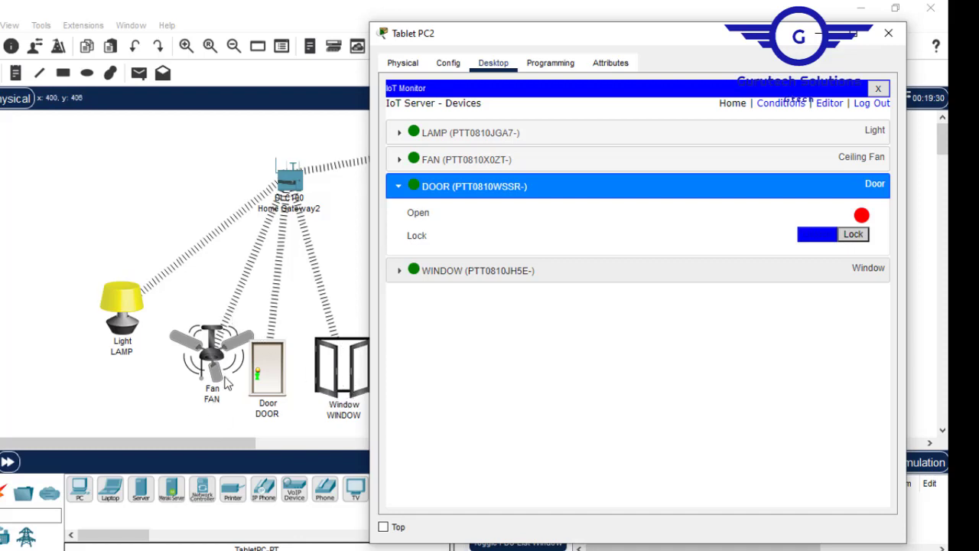
{"action": "left_click", "coordinate": [854, 235]}
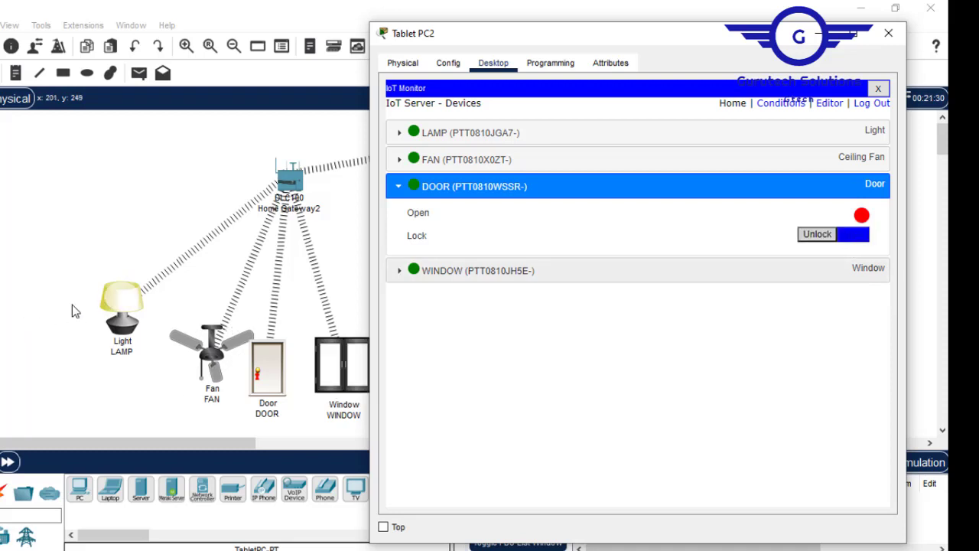
Expand the LAMP, FAN and WINDOW details, then retest the rules by setting the DOOR lock to Unlock, Lock and Unlock again
{"action": "left_click", "coordinate": [401, 135]}
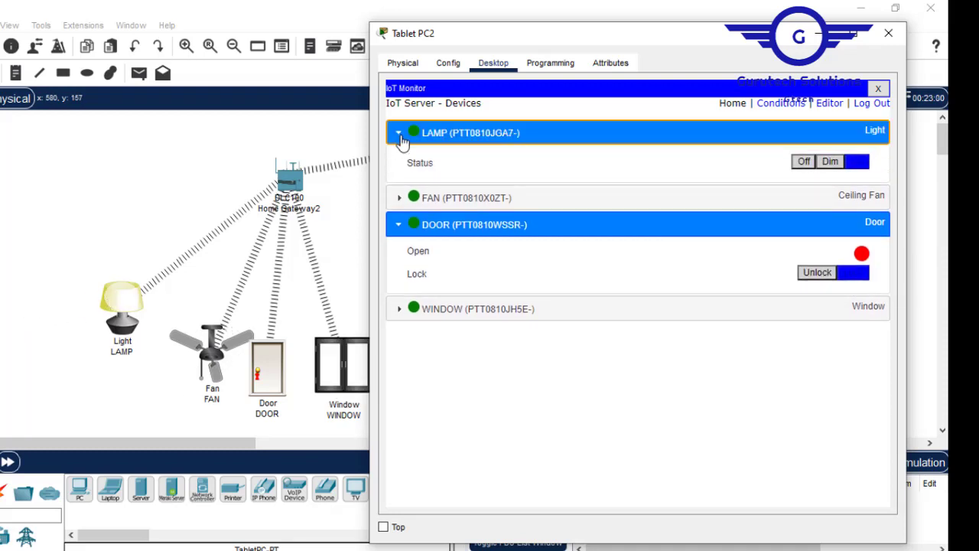
{"action": "left_click", "coordinate": [401, 199]}
{"action": "left_click", "coordinate": [400, 349]}
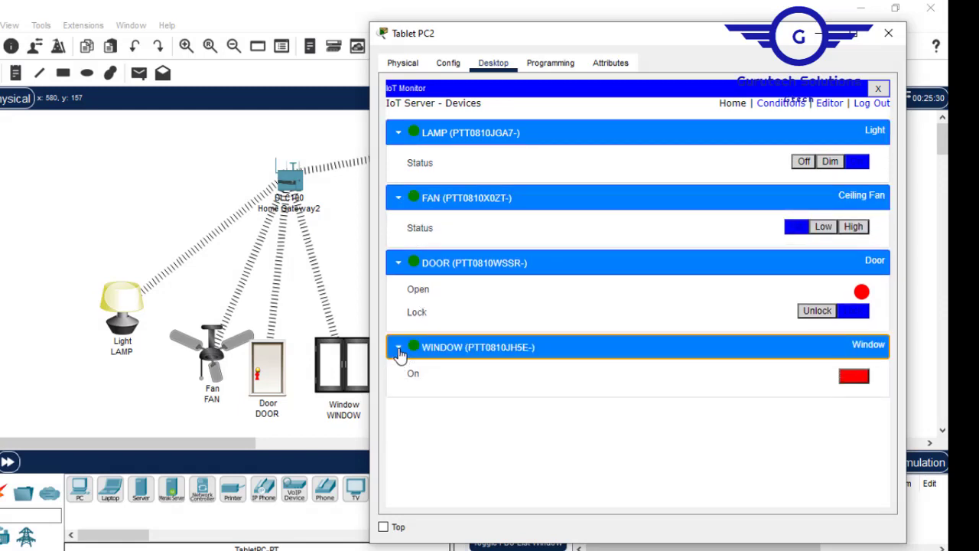
{"action": "left_click", "coordinate": [816, 311]}
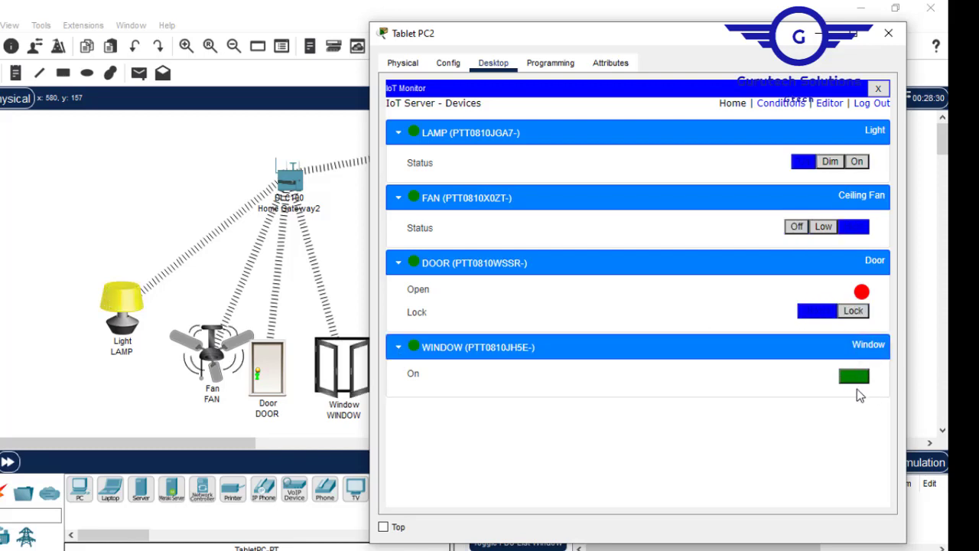
{"action": "left_click", "coordinate": [853, 312]}
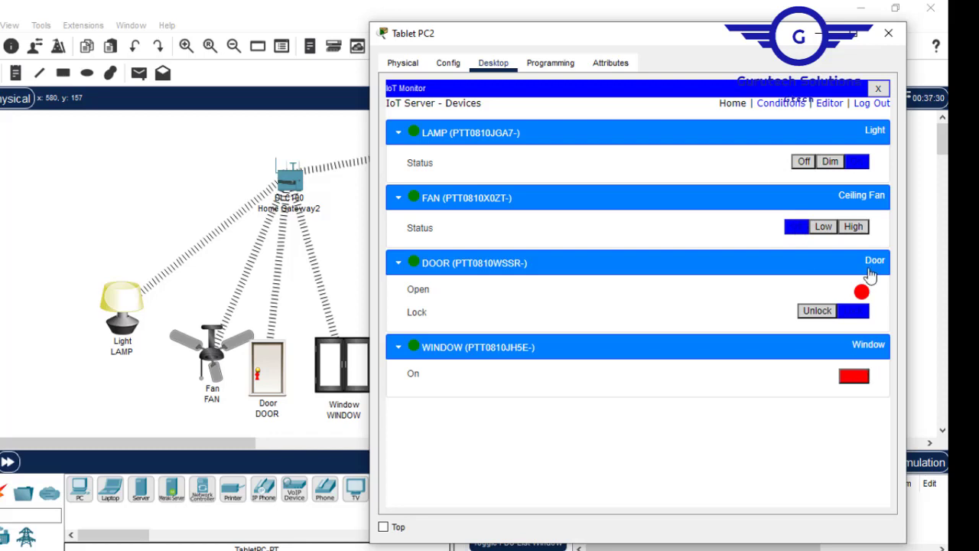
{"action": "left_click", "coordinate": [819, 310]}
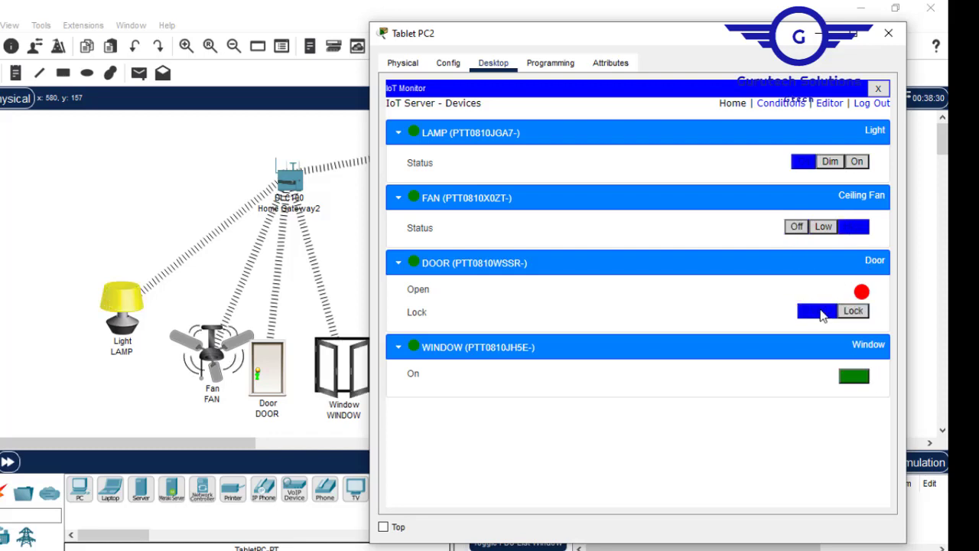